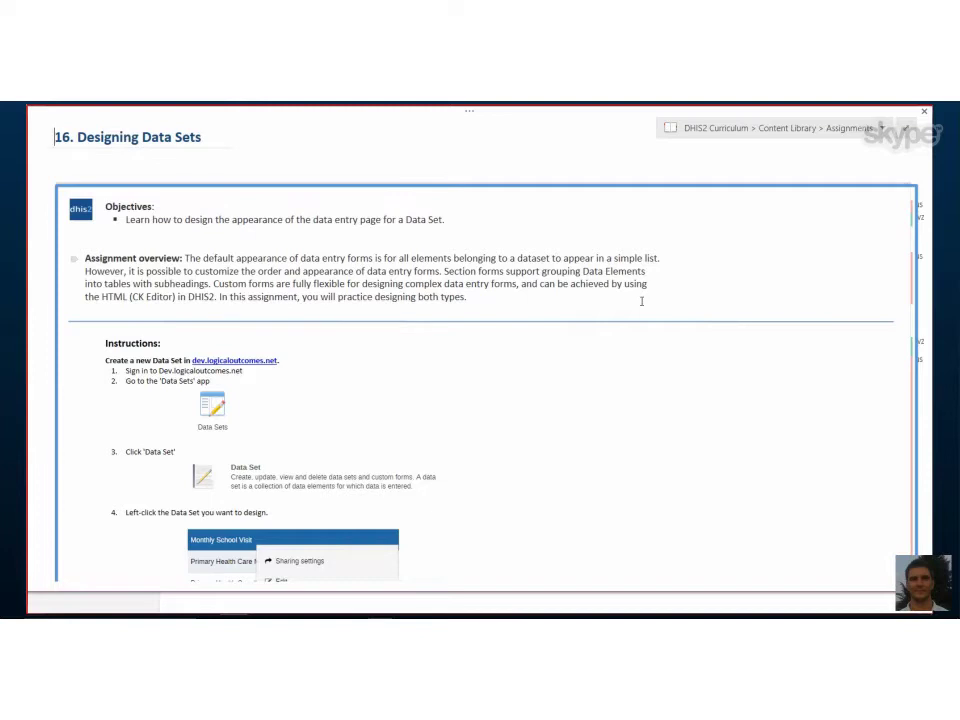
Step: Read the instructions of the Designing Data Sets assignment and switch to the DHIS 2 data set management page in Chrome
{"action": "scroll", "coordinate": [469, 393], "scroll_direction": "down", "scroll_amount": 1}
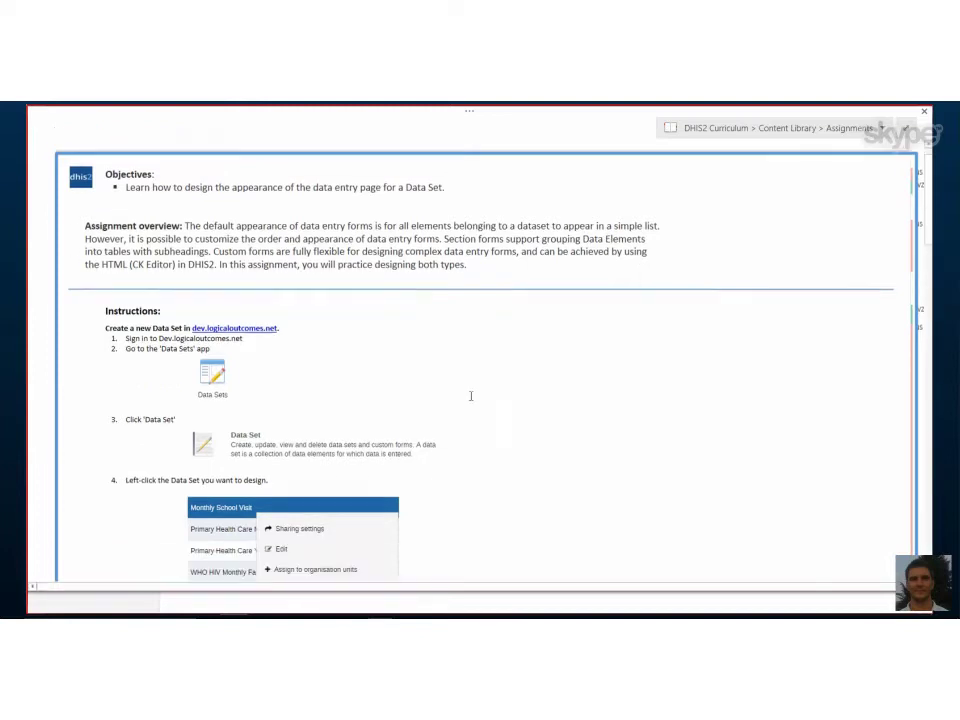
{"action": "scroll", "coordinate": [304, 391], "scroll_direction": "down", "scroll_amount": 1}
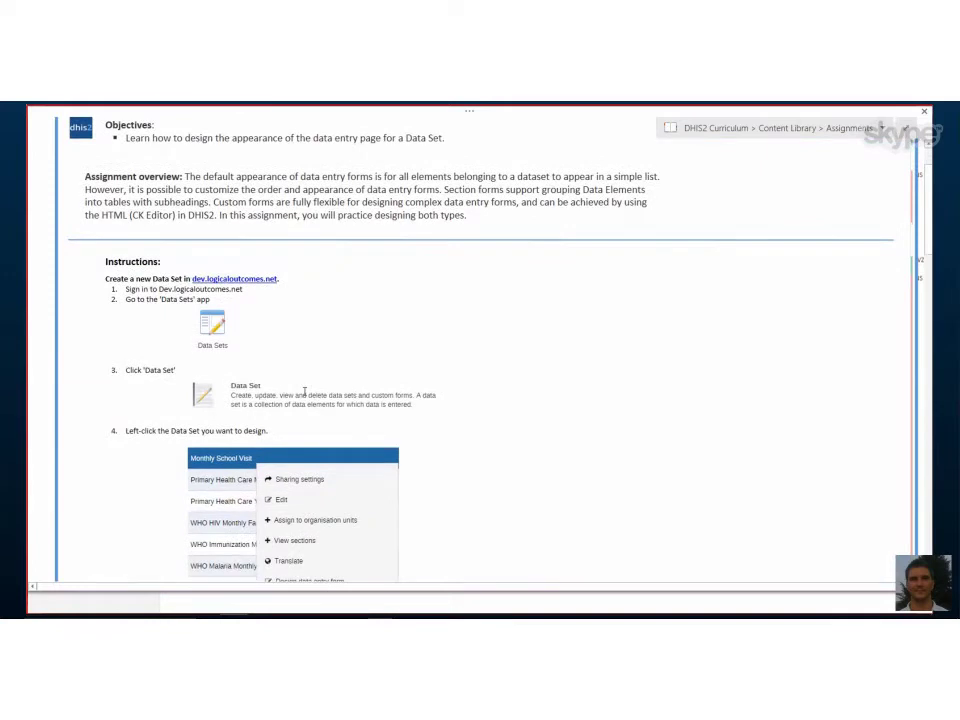
{"action": "scroll", "coordinate": [304, 392], "scroll_direction": "down", "scroll_amount": 1}
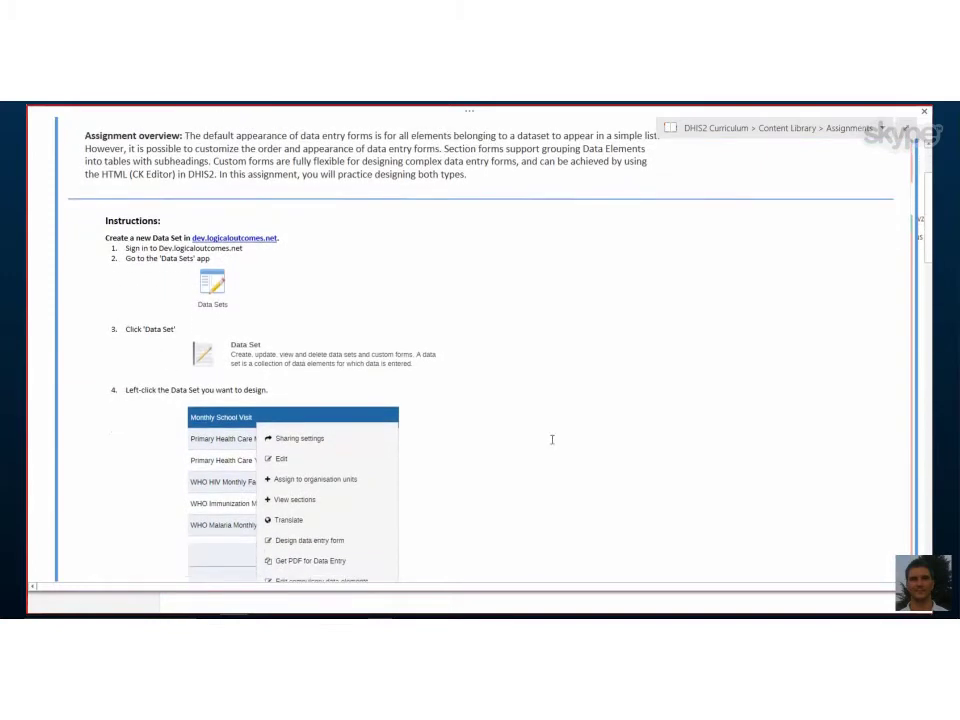
{"action": "scroll", "coordinate": [551, 439], "scroll_direction": "down", "scroll_amount": 2}
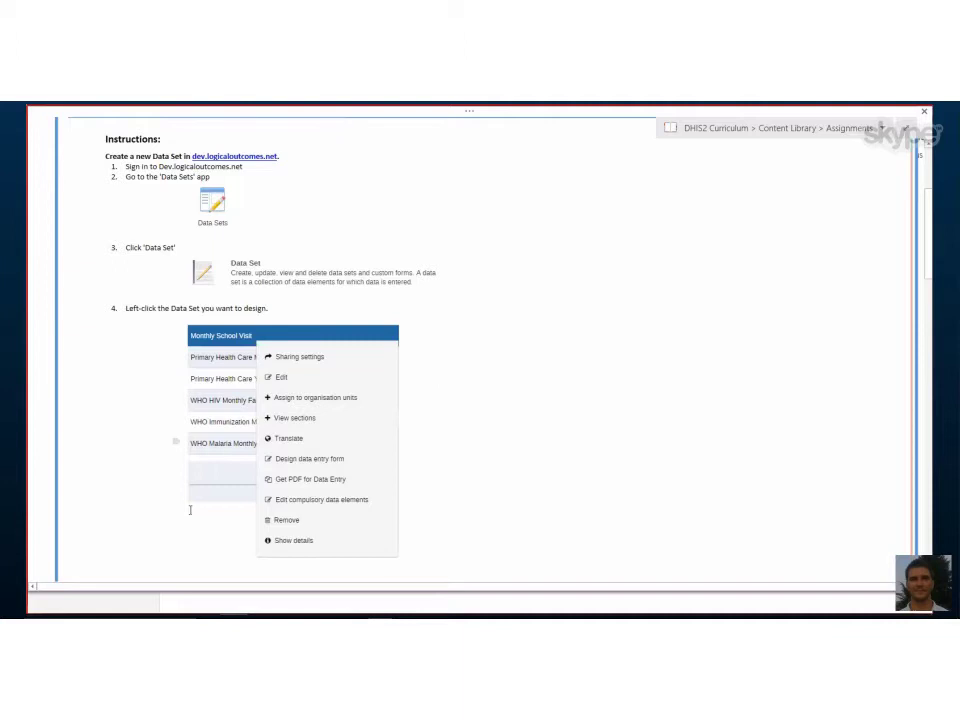
{"action": "mouse_move", "coordinate": [233, 605]}
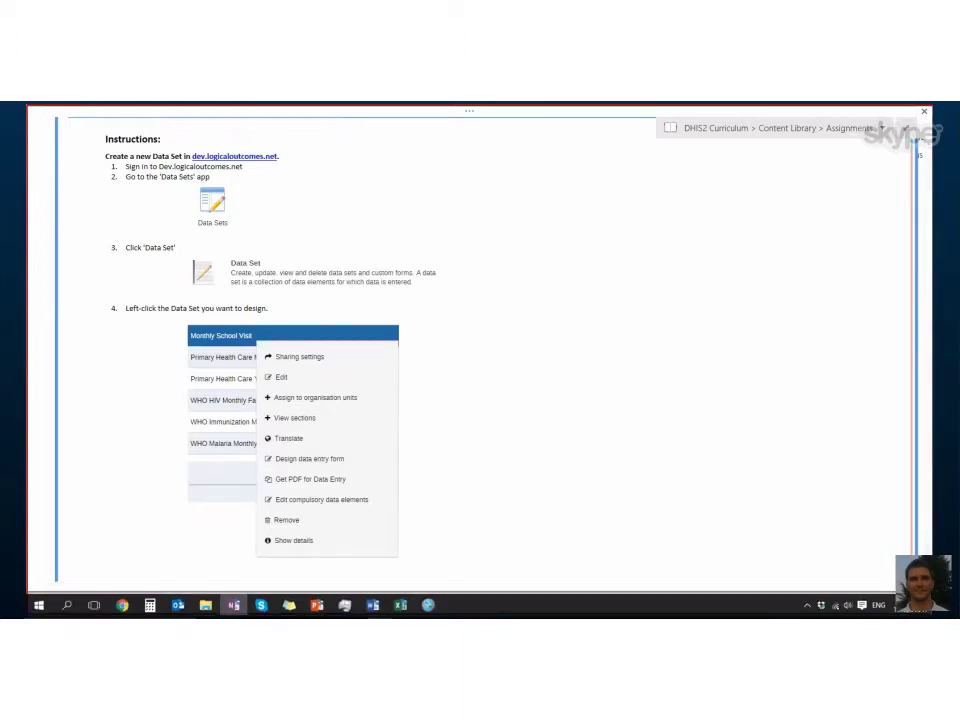
{"action": "left_click", "coordinate": [122, 603]}
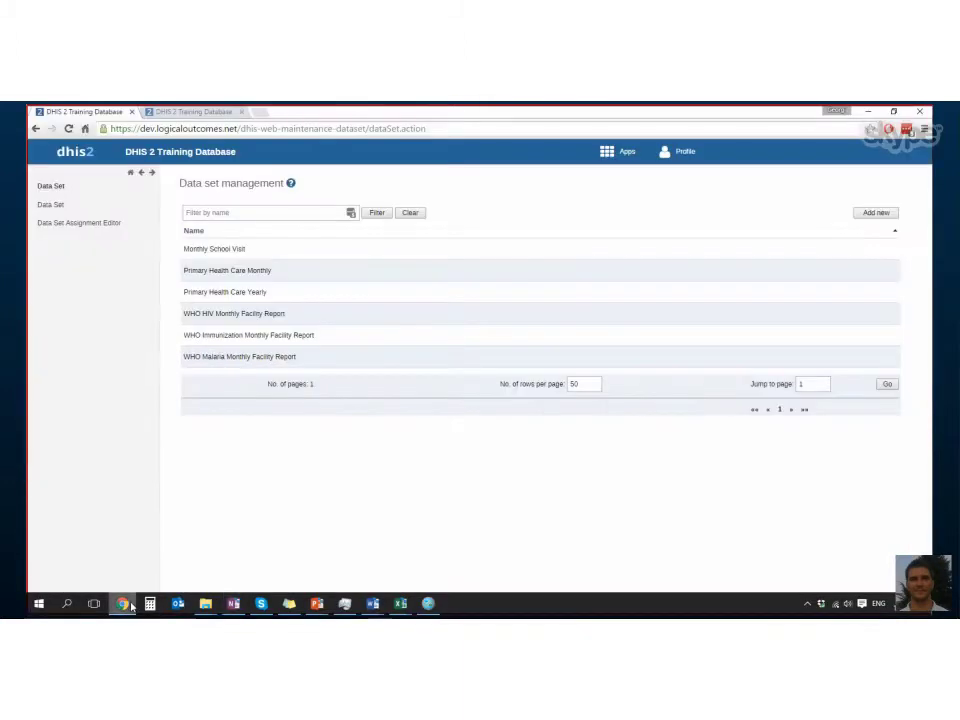
Step: Examine the default layout of the Monthly School Visit data entry form, from its general questions through the Gender and type groups
{"action": "left_click", "coordinate": [193, 112]}
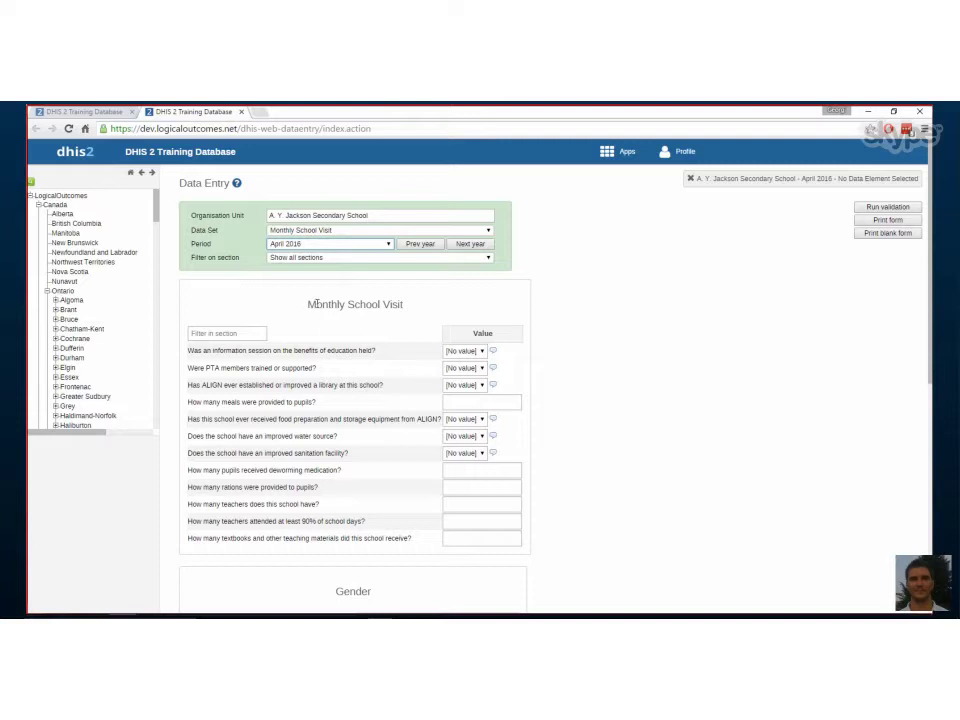
{"action": "left_click_drag", "start_coordinate": [307, 308], "coordinate": [403, 305]}
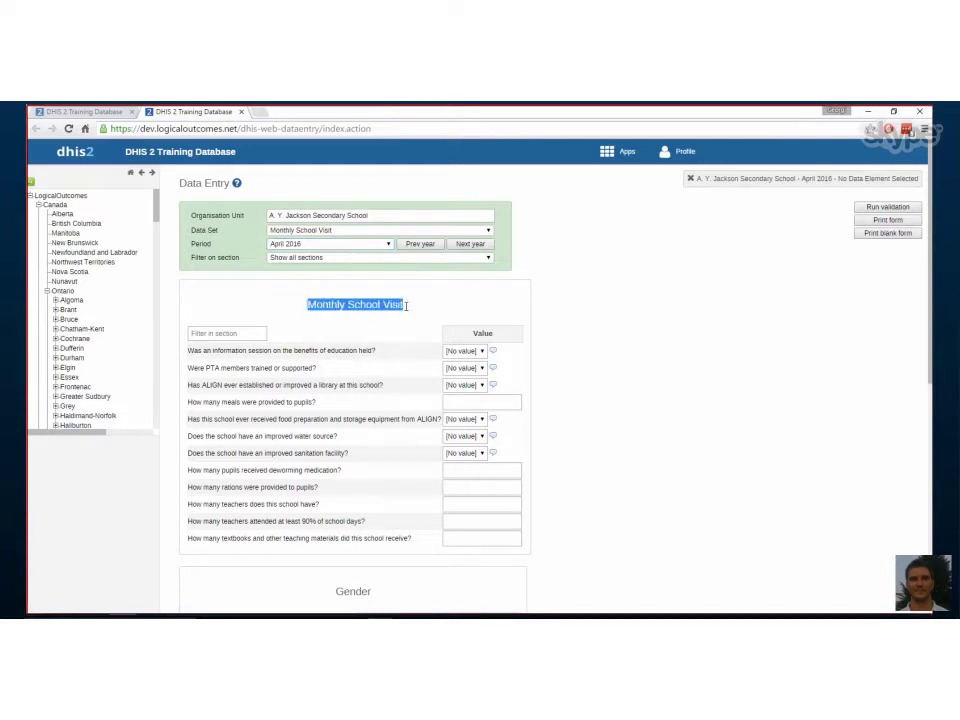
{"action": "scroll", "coordinate": [345, 314], "scroll_direction": "down", "scroll_amount": 1}
{"action": "scroll", "coordinate": [345, 314], "scroll_direction": "down", "scroll_amount": 2}
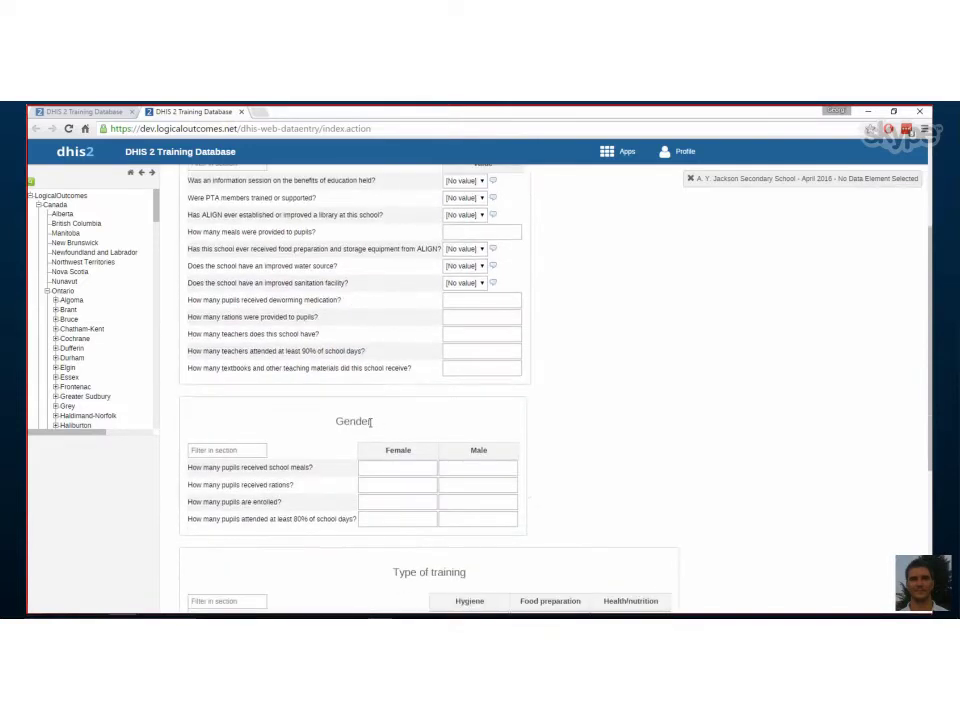
{"action": "left_click_drag", "start_coordinate": [335, 422], "coordinate": [377, 423]}
{"action": "scroll", "coordinate": [258, 399], "scroll_direction": "down", "scroll_amount": 2}
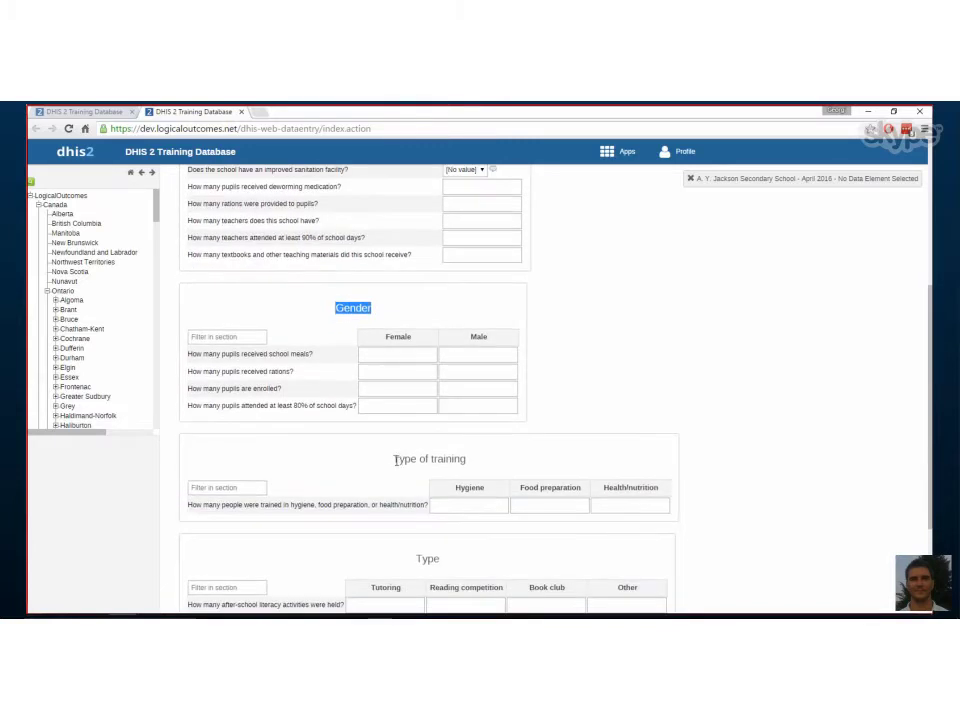
{"action": "left_click_drag", "start_coordinate": [393, 459], "coordinate": [499, 471]}
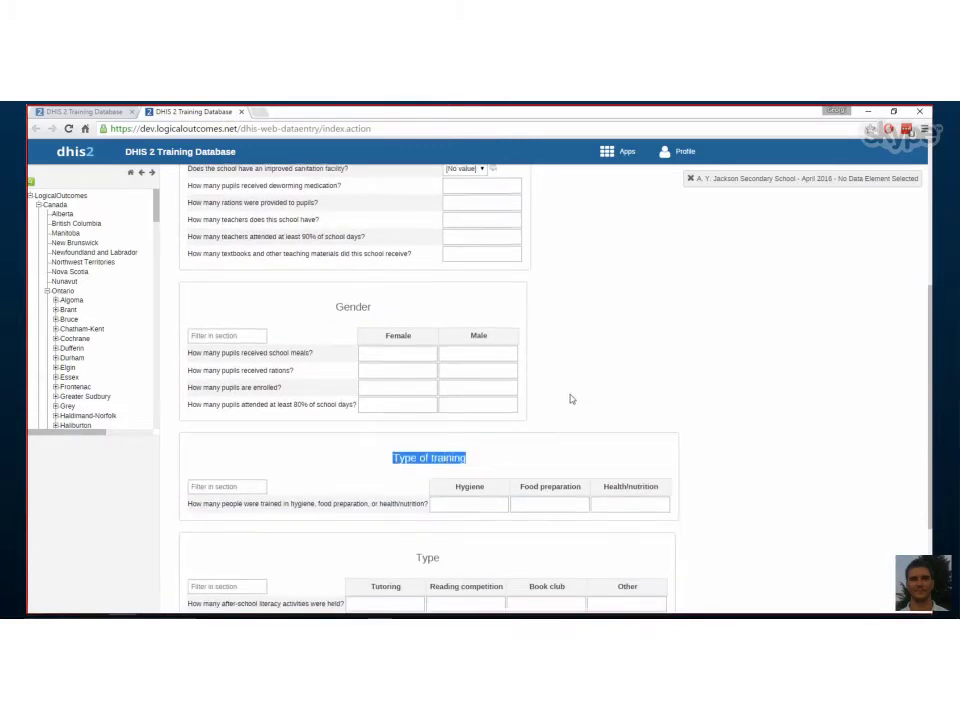
{"action": "scroll", "coordinate": [415, 494], "scroll_direction": "down", "scroll_amount": 1}
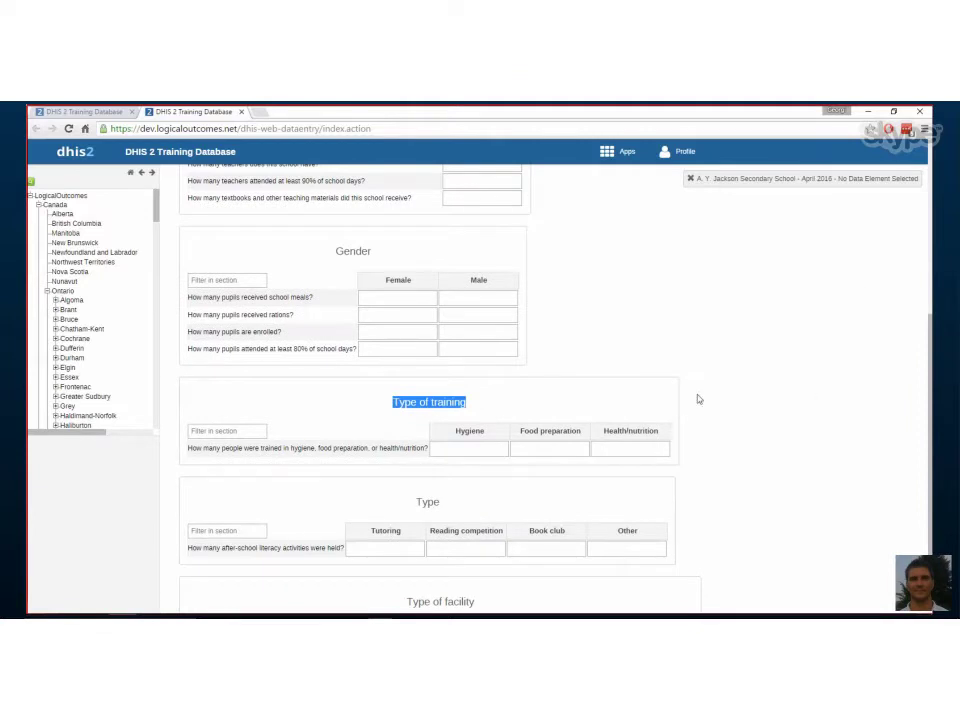
{"action": "scroll", "coordinate": [805, 483], "scroll_direction": "down", "scroll_amount": 1}
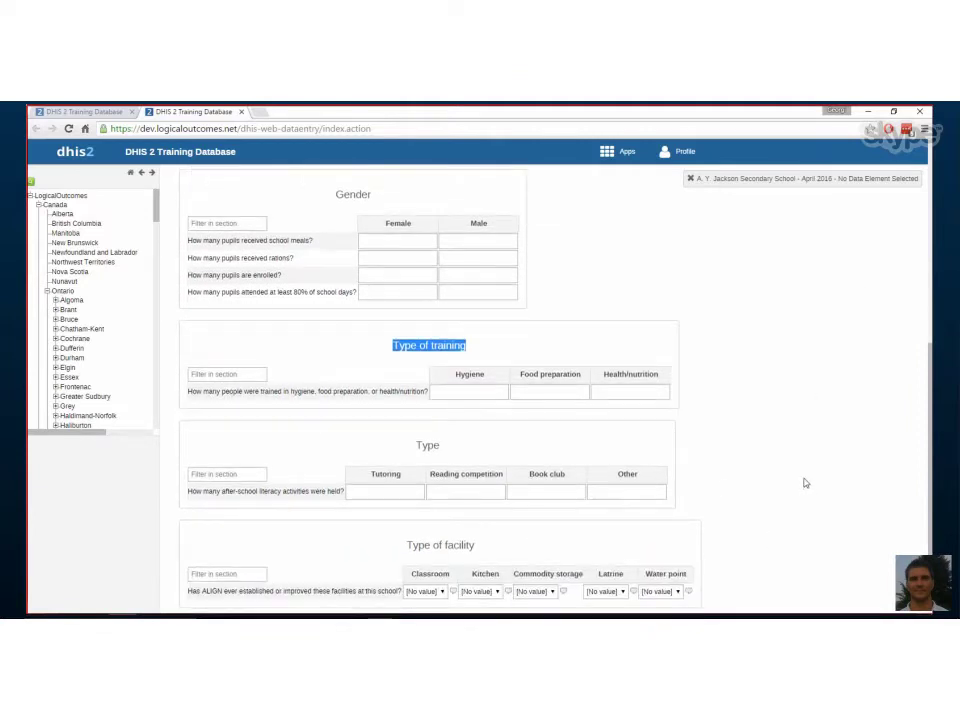
{"action": "scroll", "coordinate": [805, 483], "scroll_direction": "up", "scroll_amount": 6}
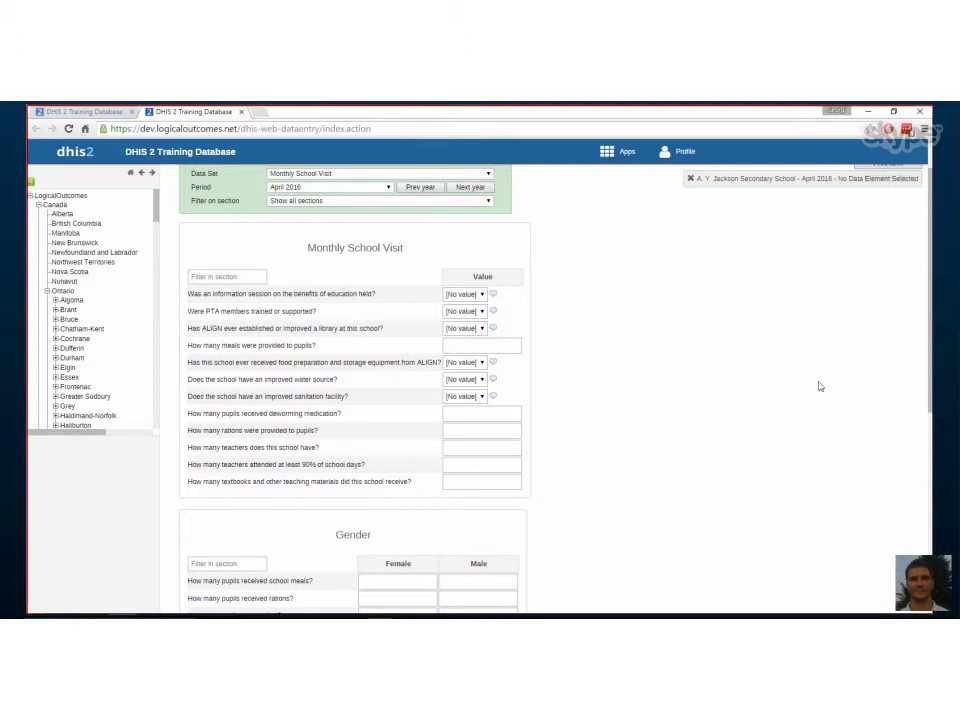
{"action": "scroll", "coordinate": [819, 386], "scroll_direction": "up", "scroll_amount": 1}
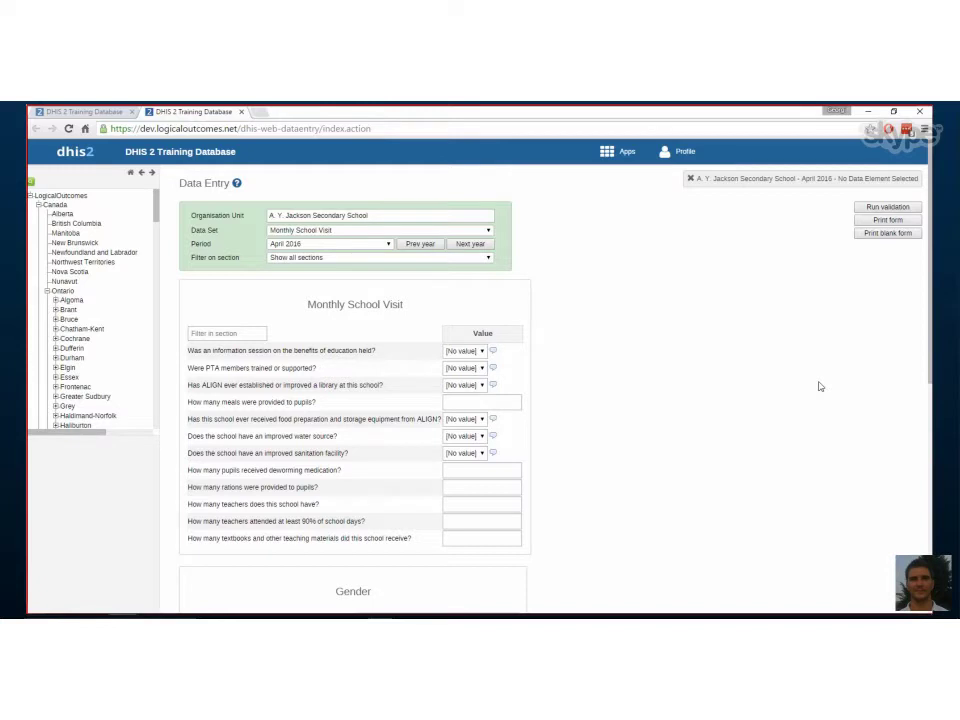
{"action": "scroll", "coordinate": [819, 386], "scroll_direction": "down", "scroll_amount": 1}
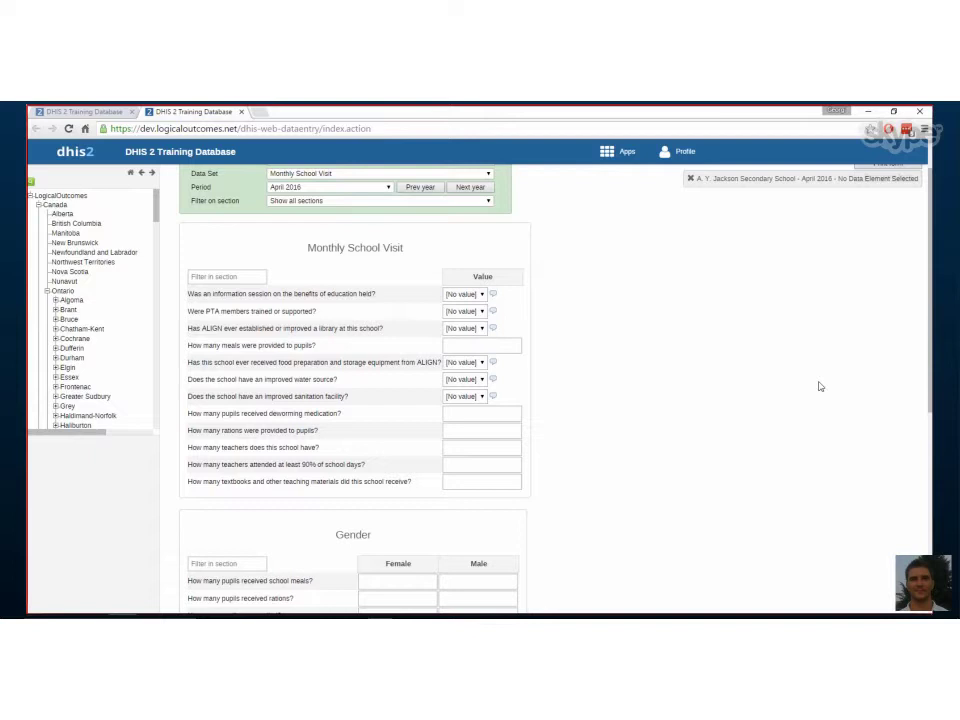
{"action": "scroll", "coordinate": [819, 386], "scroll_direction": "down", "scroll_amount": 2}
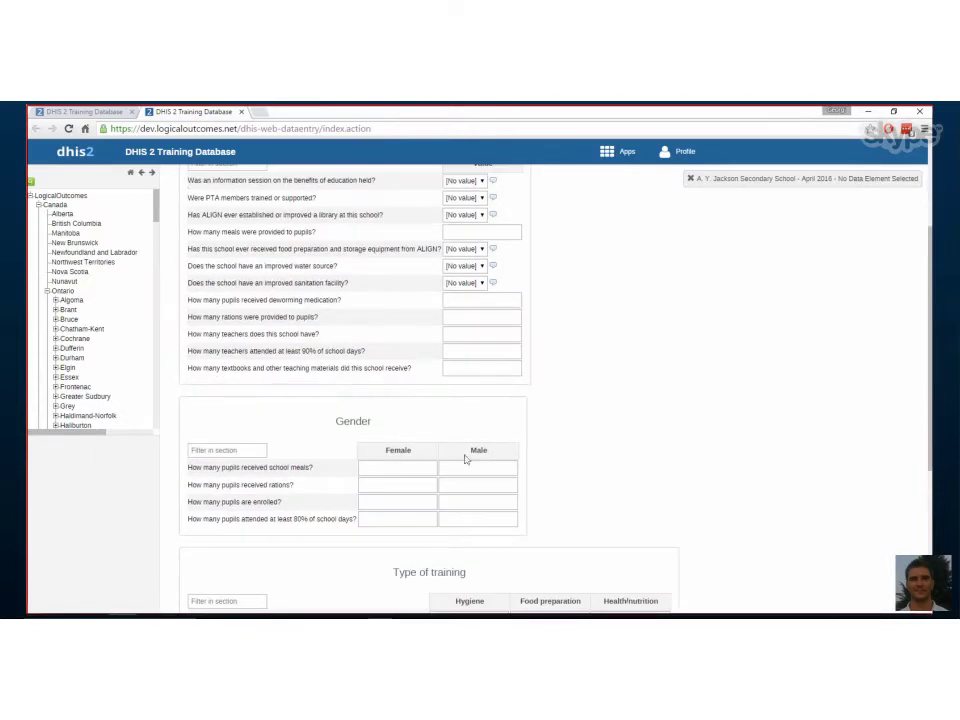
{"action": "scroll", "coordinate": [400, 395], "scroll_direction": "up", "scroll_amount": 3}
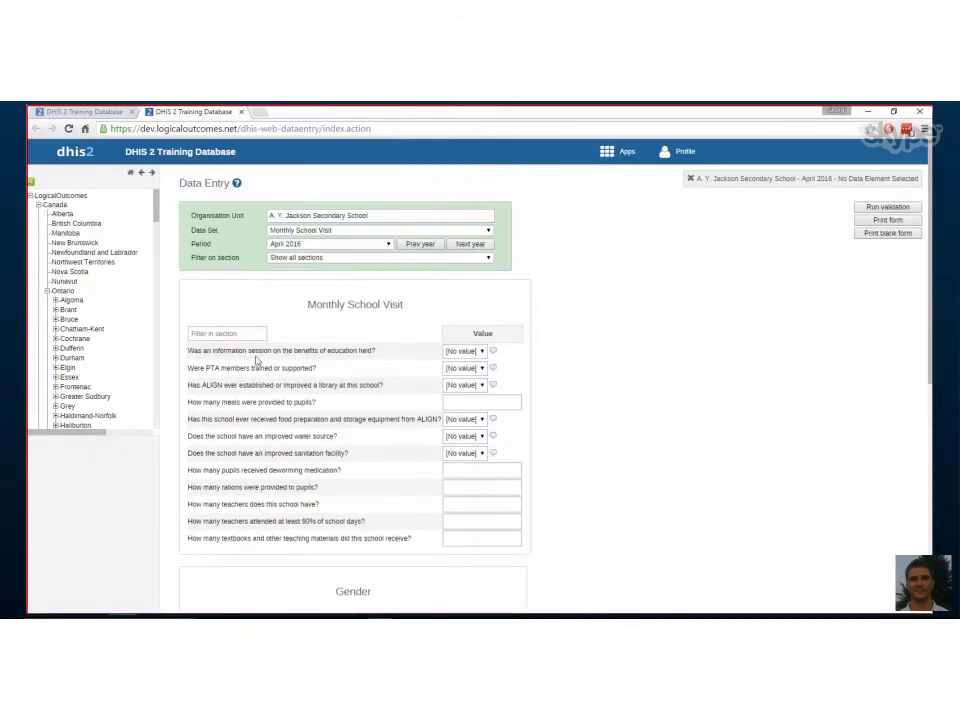
{"action": "scroll", "coordinate": [662, 400], "scroll_direction": "down", "scroll_amount": 1}
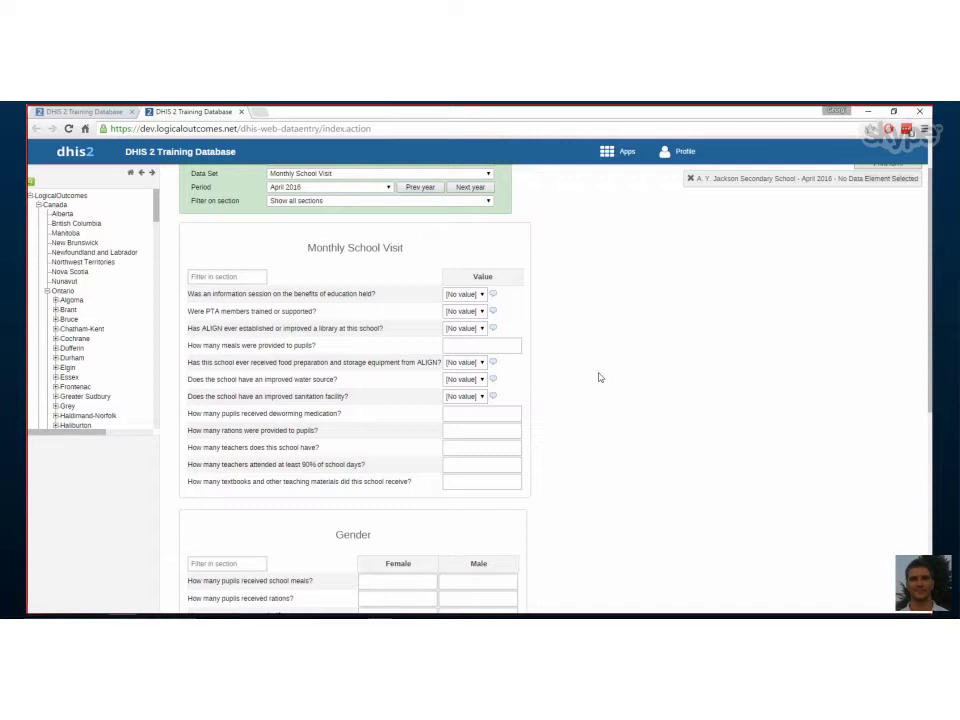
Step: Open section management for the Monthly School Visit data set and start a new section for the Gender category combo
{"action": "left_click", "coordinate": [103, 111]}
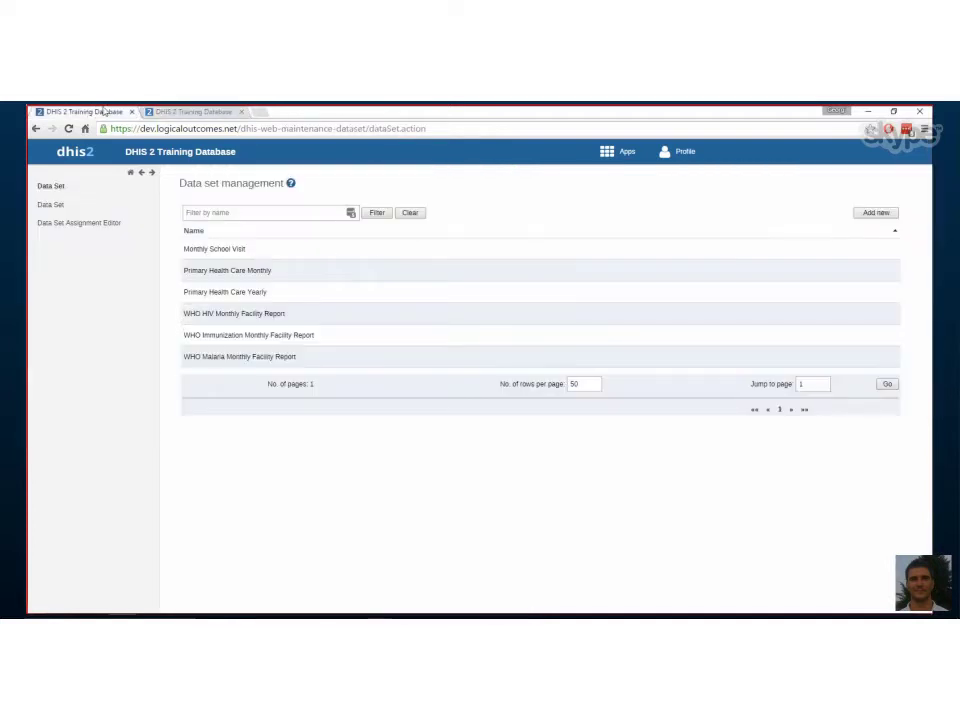
{"action": "left_click", "coordinate": [210, 253]}
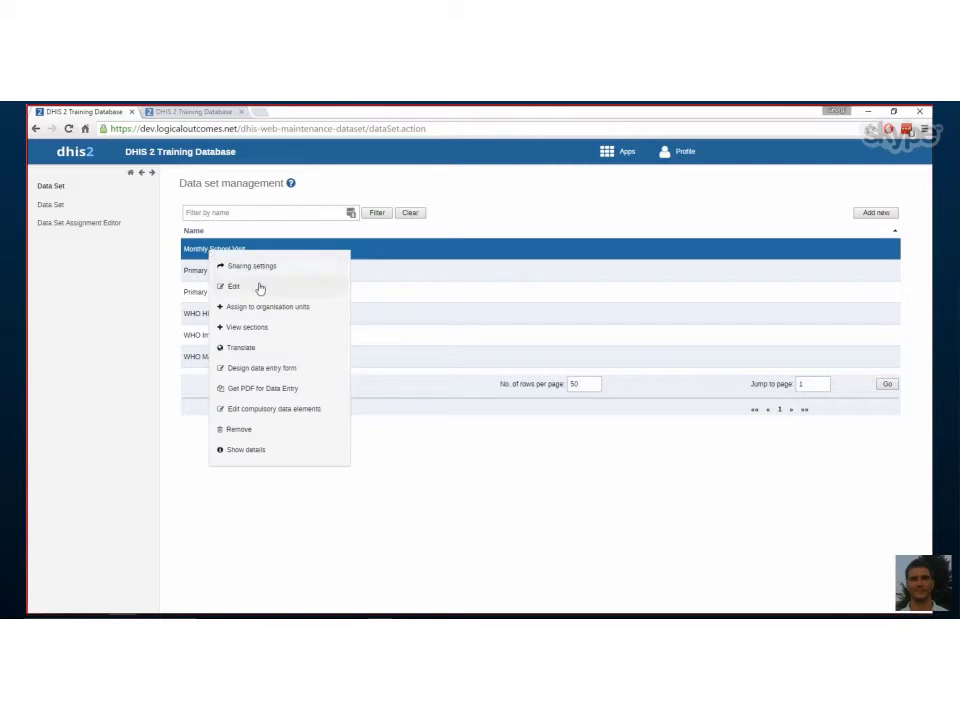
{"action": "left_click", "coordinate": [242, 328]}
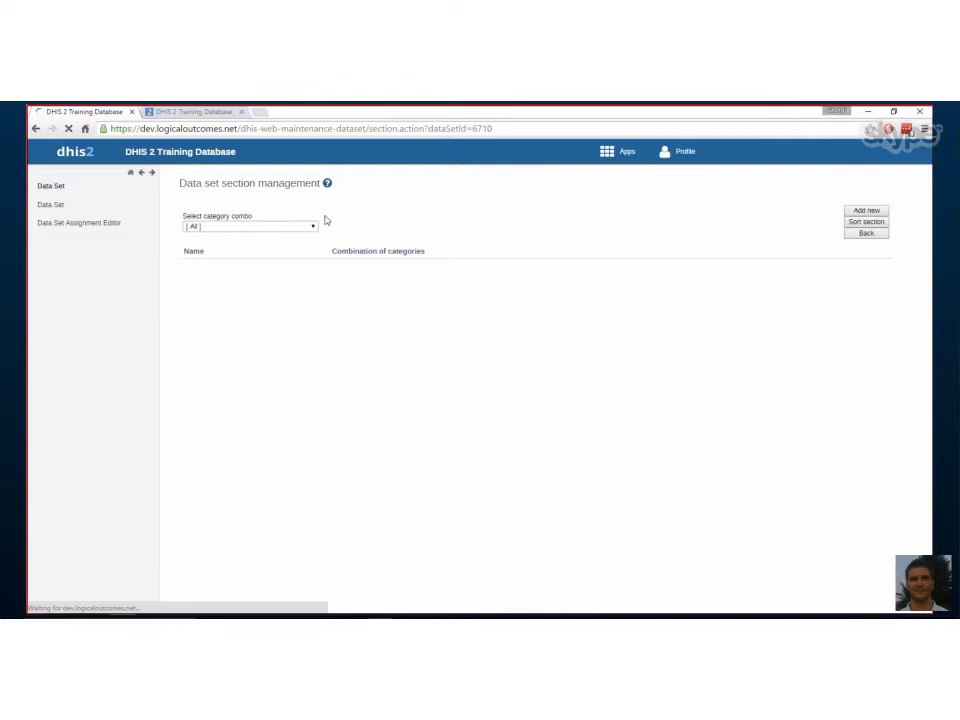
{"action": "left_click", "coordinate": [258, 227]}
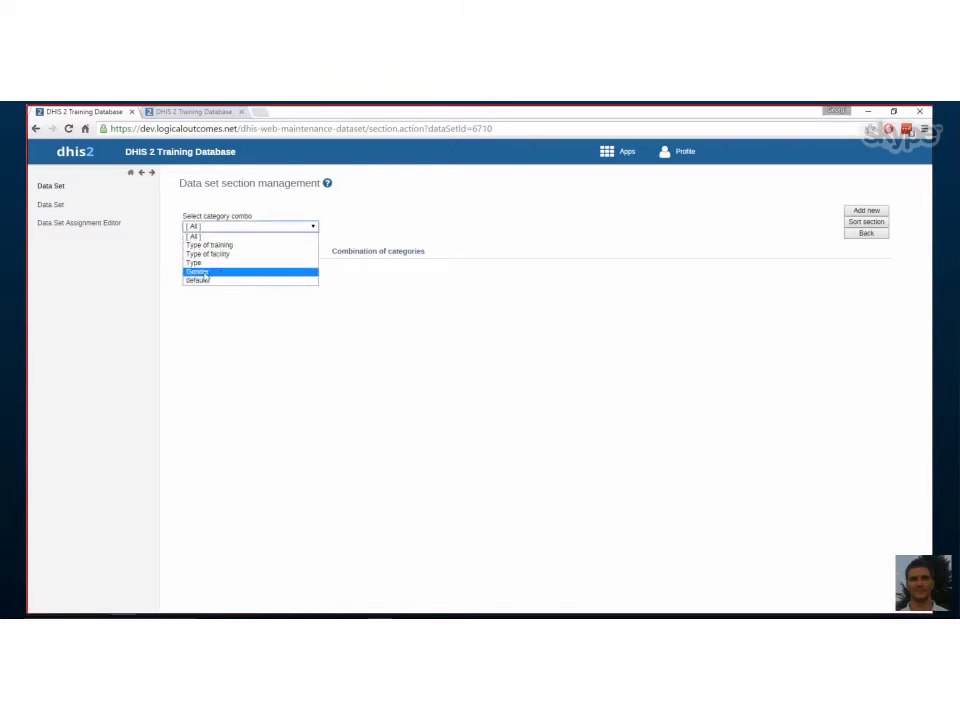
{"action": "left_click", "coordinate": [204, 272]}
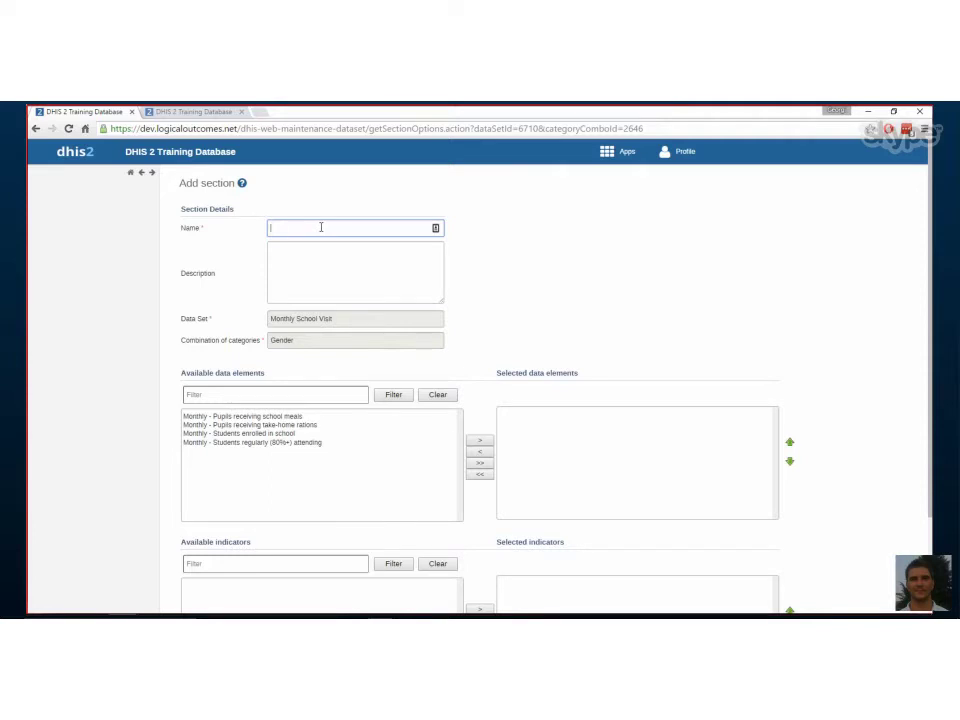
Step: Name the section Student meals, assign it the pupils receiving school meals and take-home rations data elements, and save it
{"action": "type", "text": "Student meals"}
{"action": "left_click", "coordinate": [272, 417]}
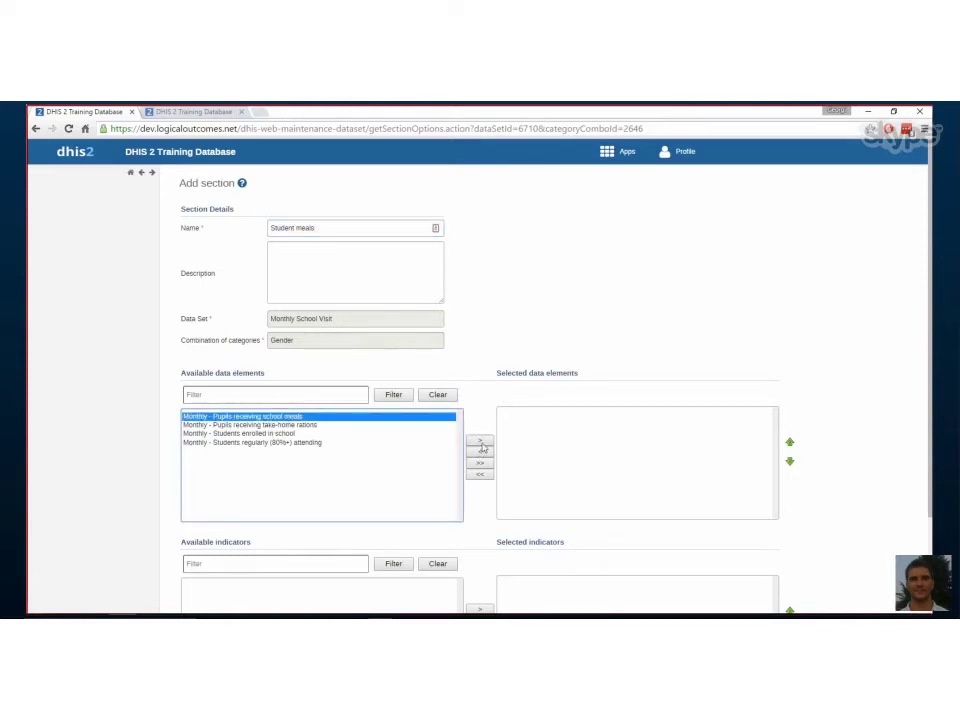
{"action": "left_click", "coordinate": [312, 425], "text": "ctrl"}
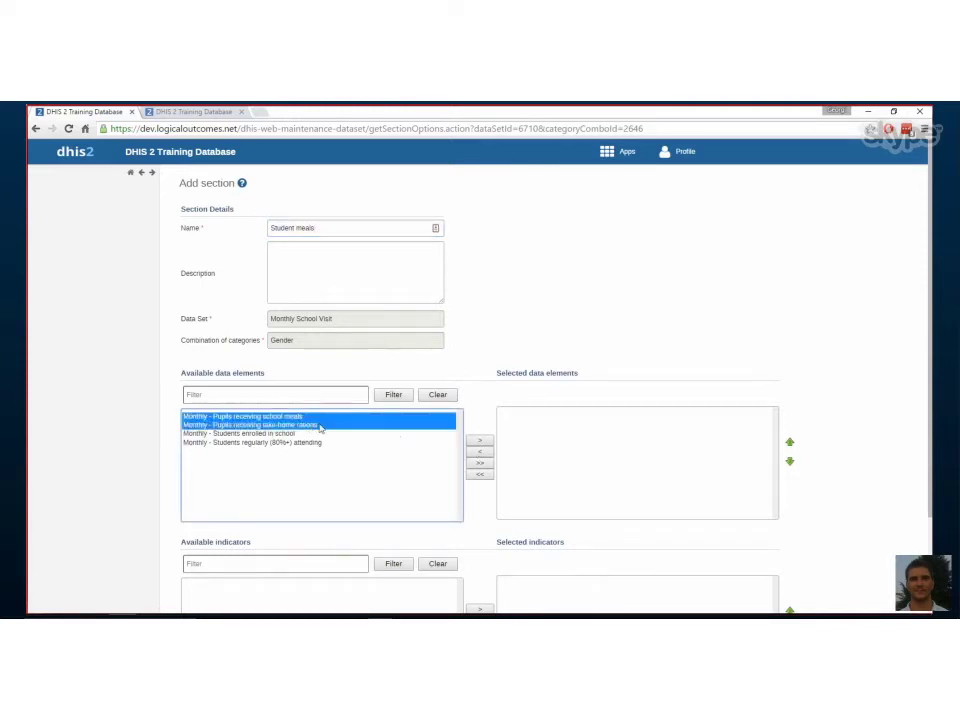
{"action": "left_click", "coordinate": [479, 441]}
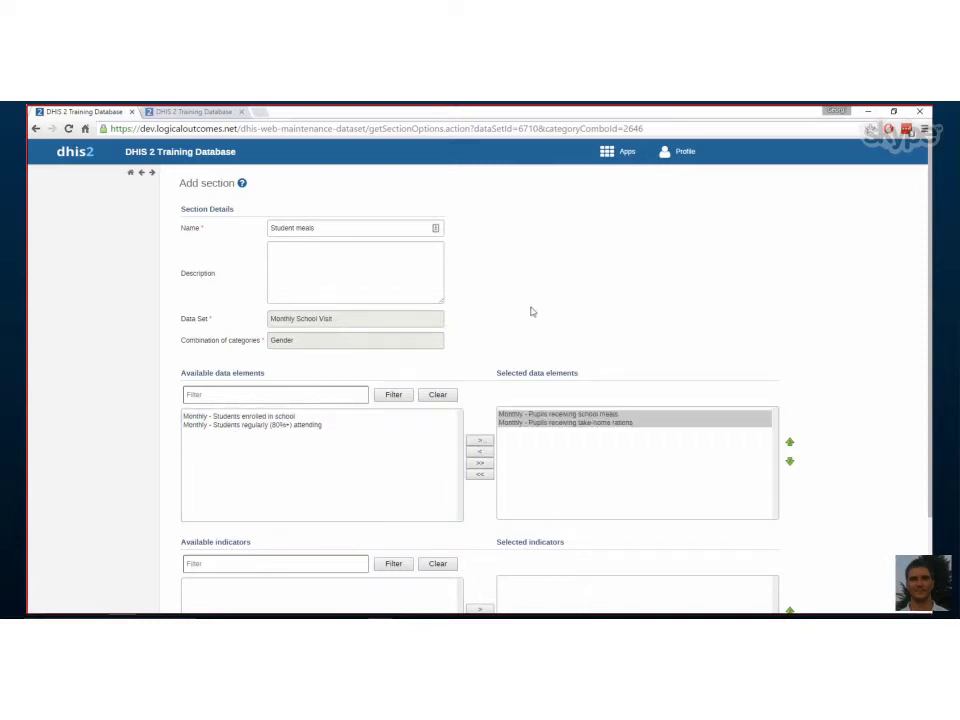
{"action": "scroll", "coordinate": [551, 290], "scroll_direction": "down", "scroll_amount": 3}
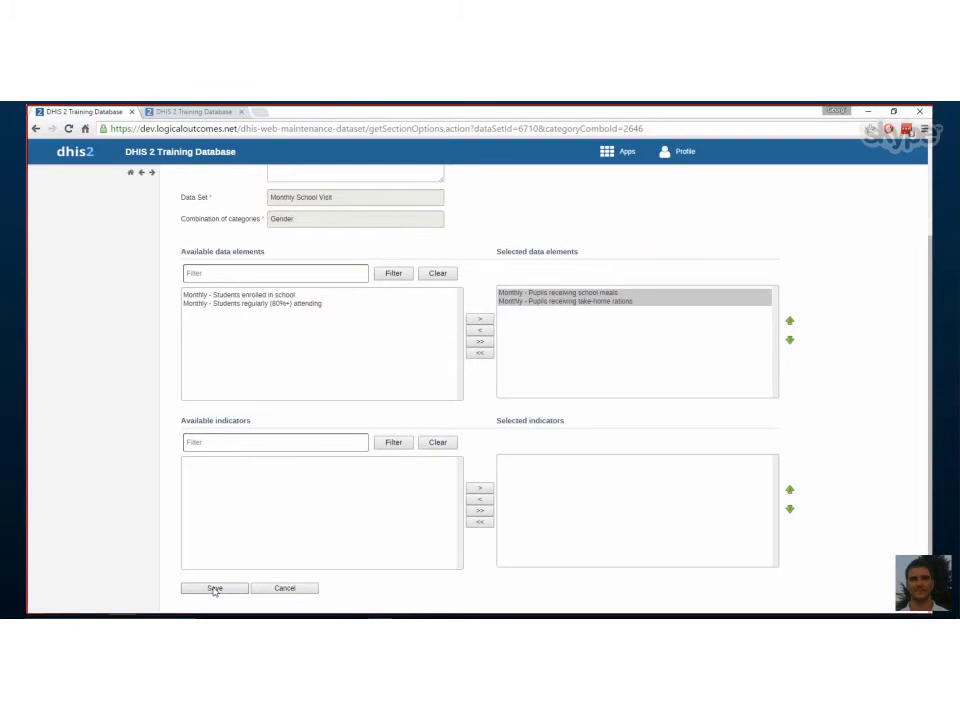
{"action": "left_click", "coordinate": [214, 588]}
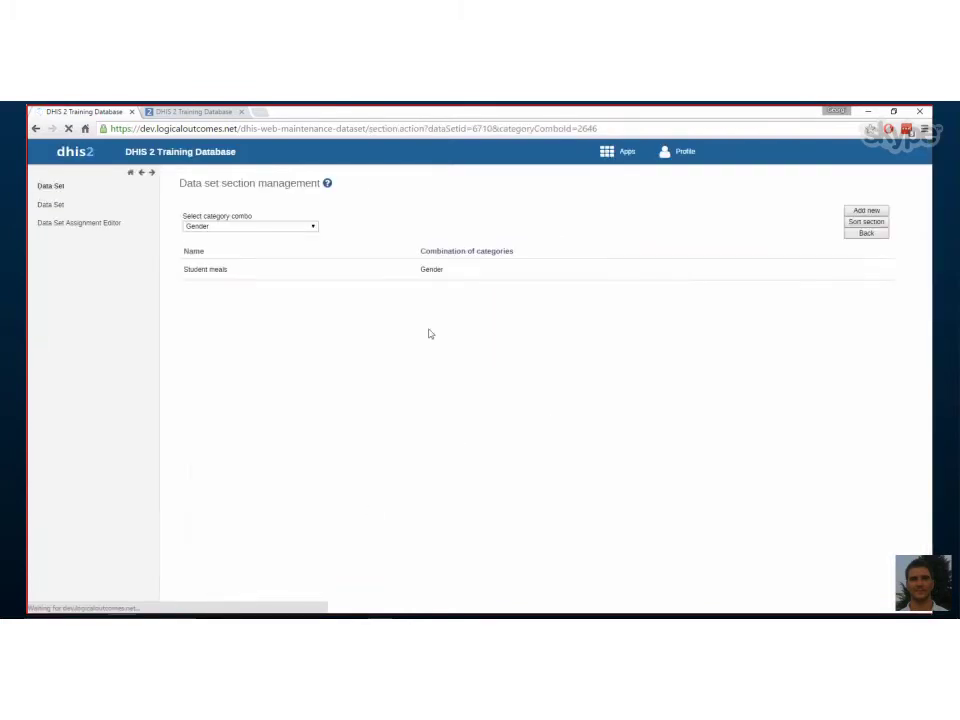
Step: Reload the data entry page and display the Monthly School Visit form for April 2016
{"action": "left_click", "coordinate": [203, 113]}
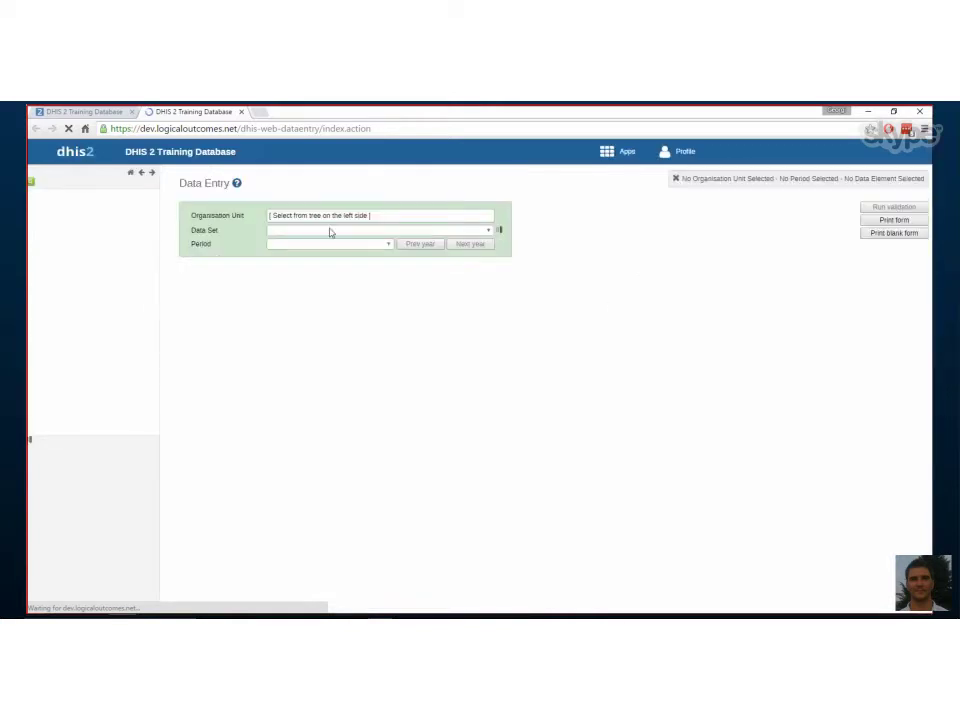
{"action": "left_click", "coordinate": [319, 232]}
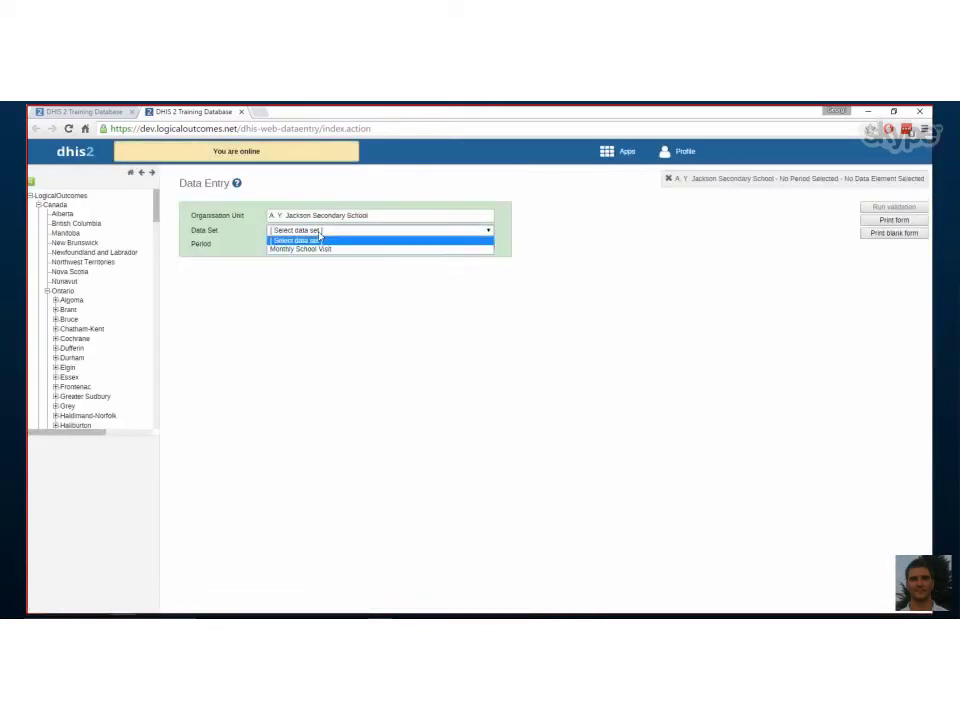
{"action": "left_click", "coordinate": [315, 249]}
{"action": "left_click", "coordinate": [311, 245]}
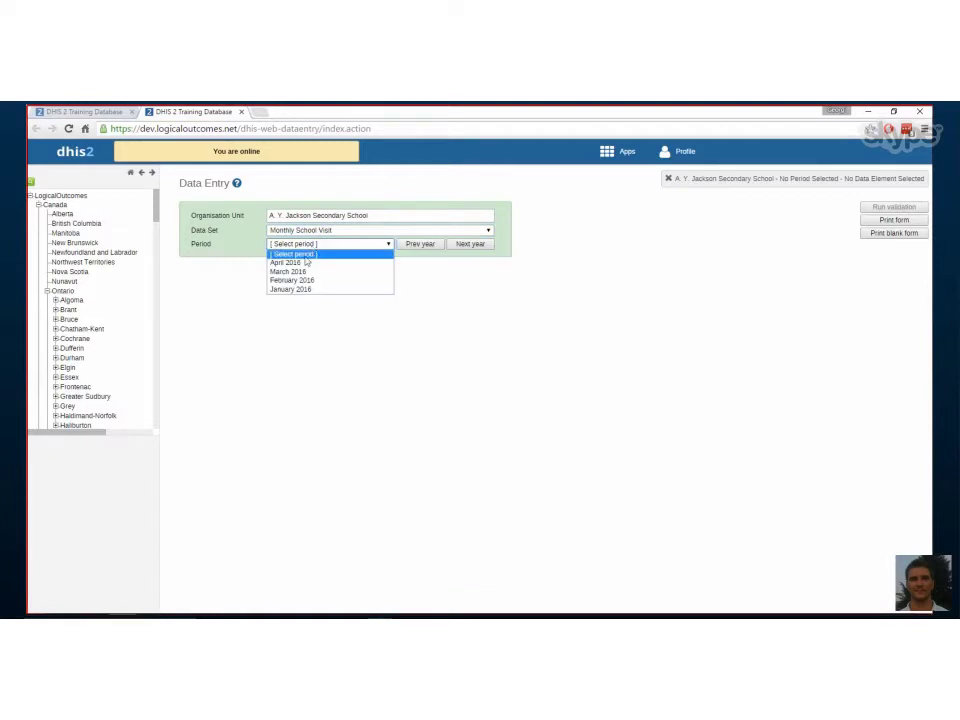
{"action": "left_click", "coordinate": [307, 262]}
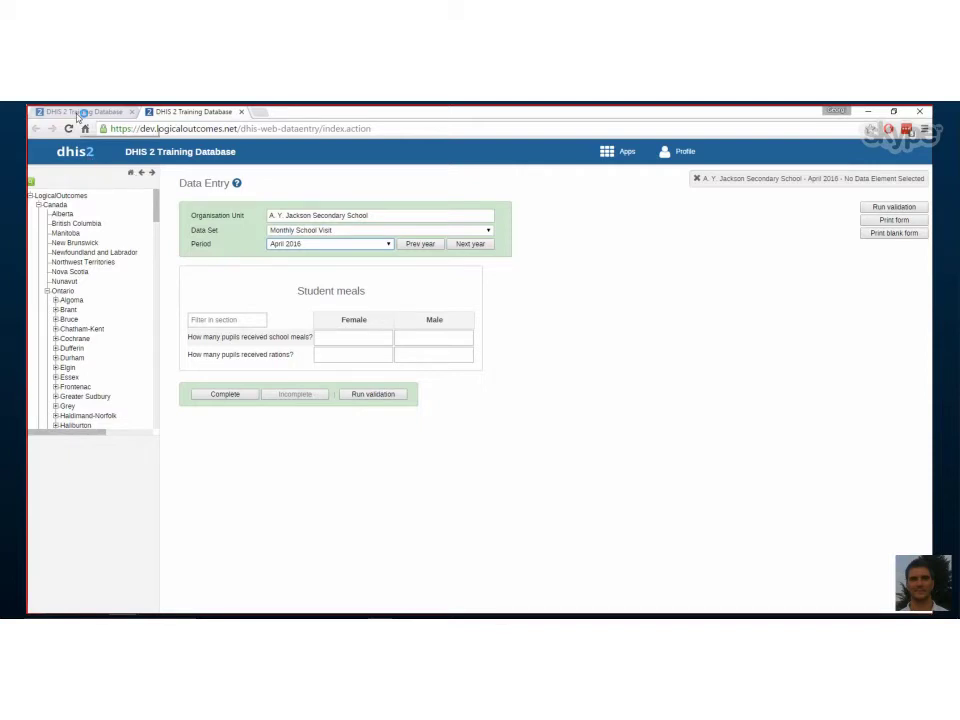
Step: Delete the Student meals section from the Monthly School Visit data set's section management
{"action": "left_click", "coordinate": [80, 112]}
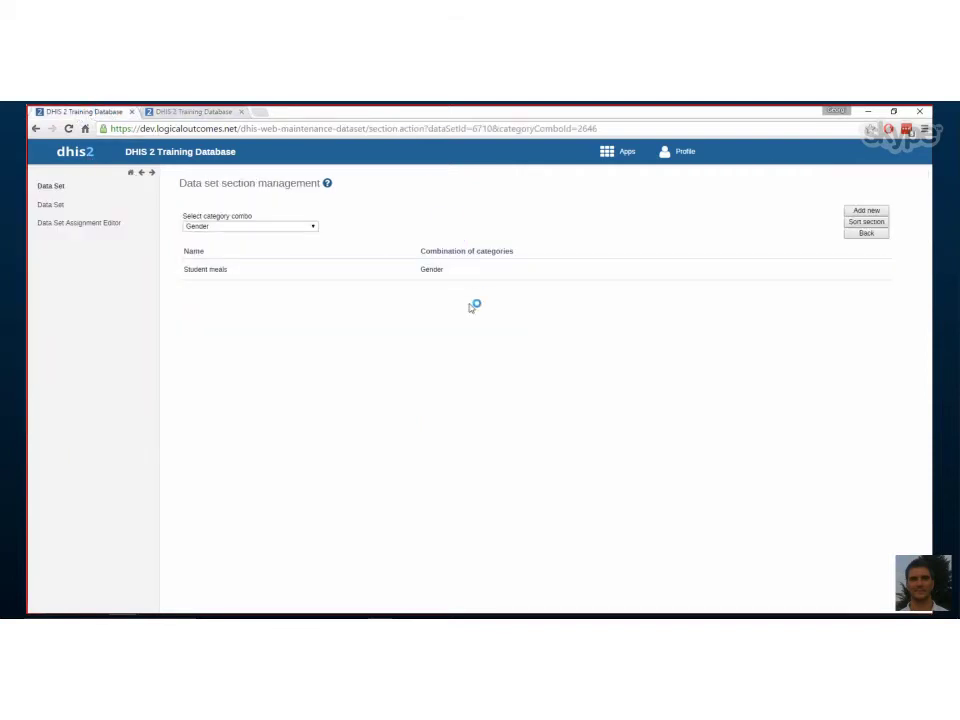
{"action": "left_click", "coordinate": [281, 276]}
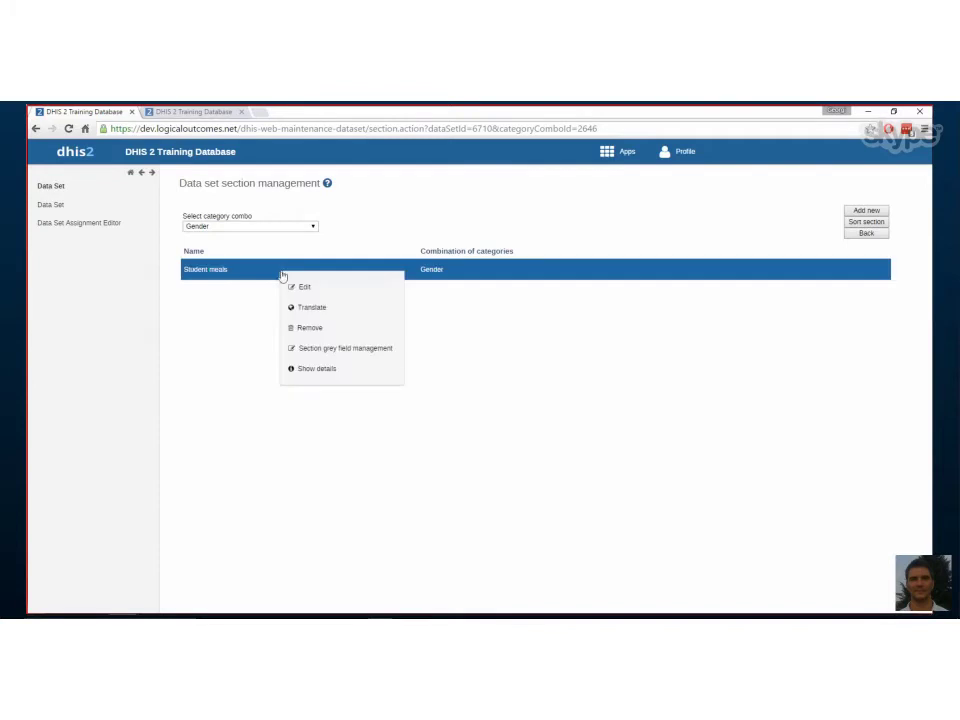
{"action": "left_click", "coordinate": [327, 330]}
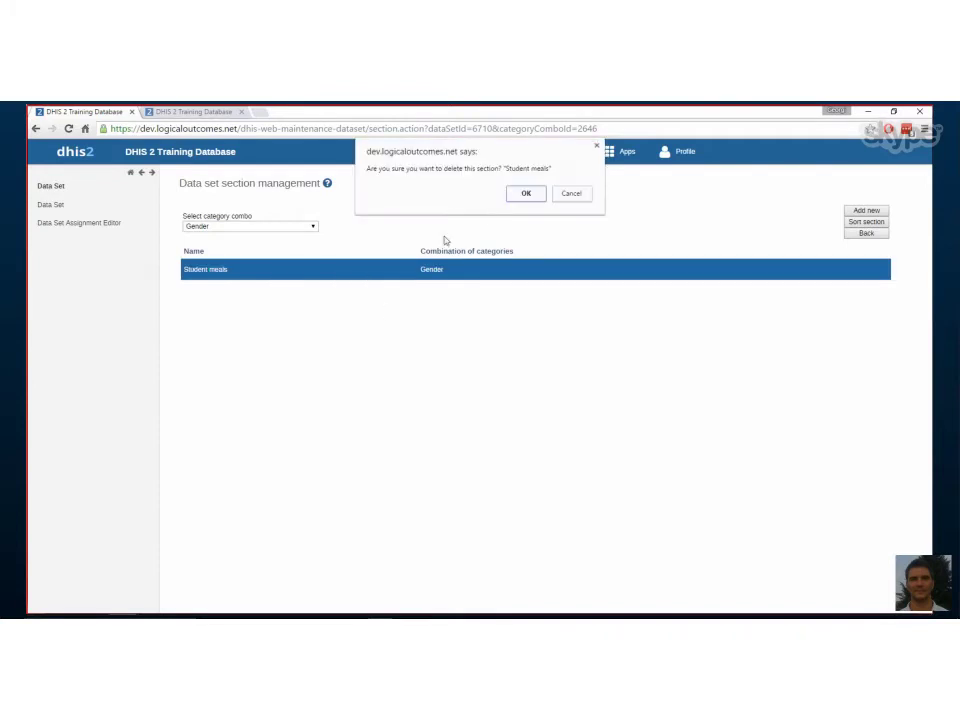
{"action": "left_click", "coordinate": [532, 193]}
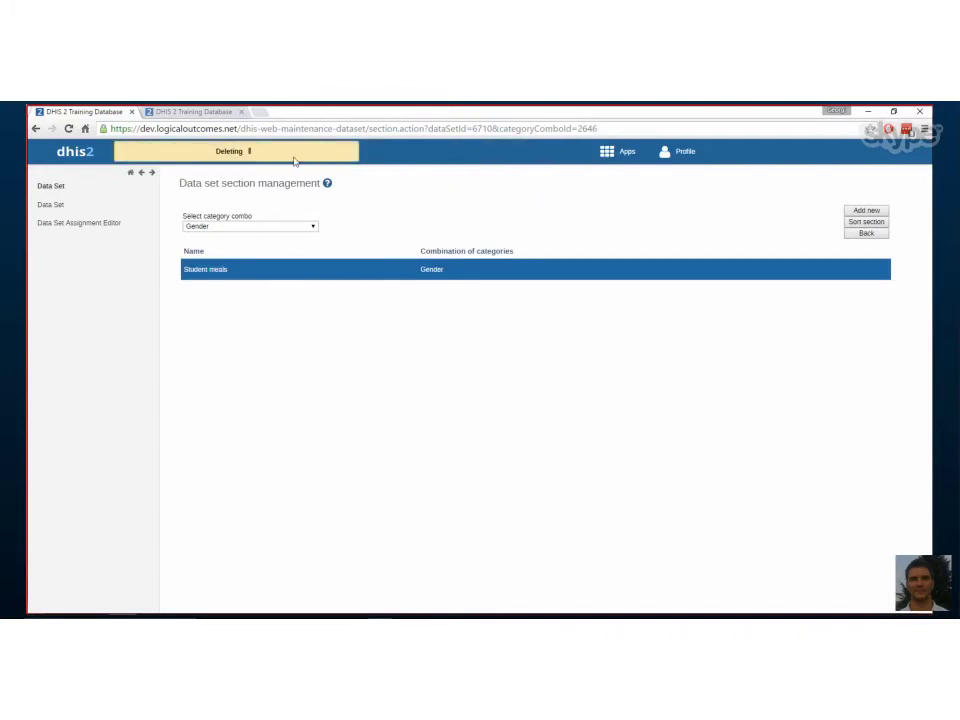
{"action": "left_click", "coordinate": [314, 227]}
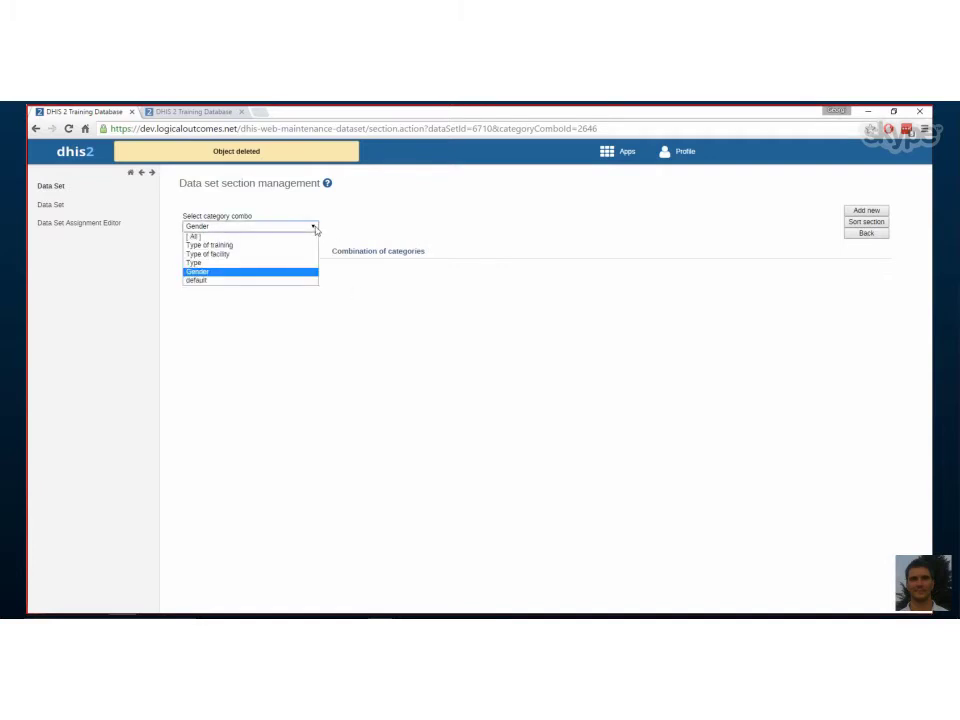
{"action": "left_click", "coordinate": [358, 364]}
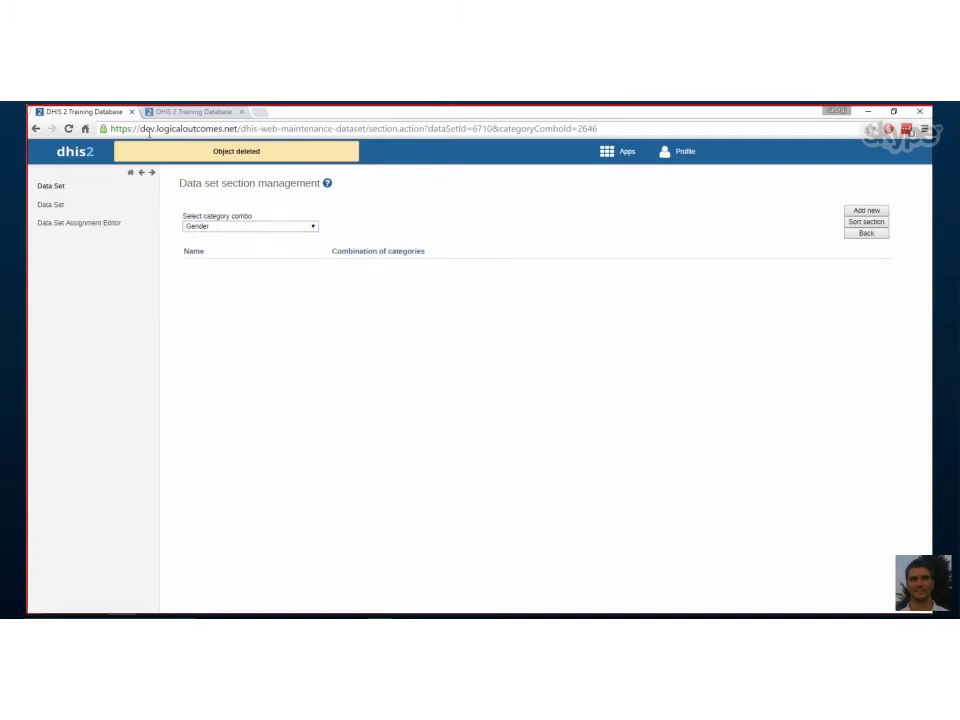
Step: Open the custom data entry form designer for the Monthly School Visit data set
{"action": "left_click", "coordinate": [47, 205]}
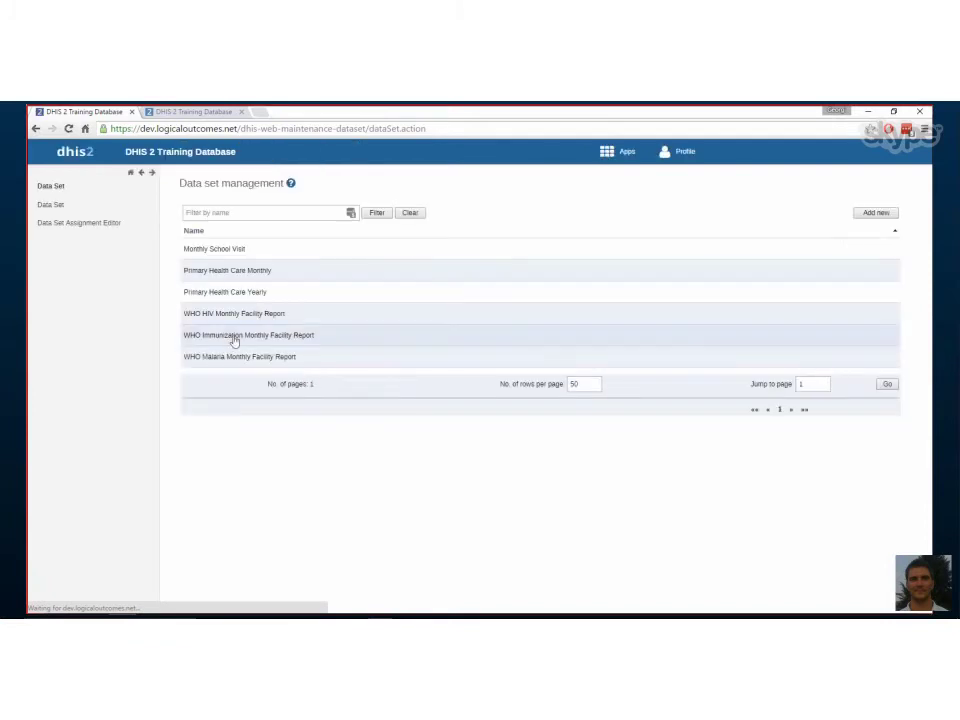
{"action": "left_click", "coordinate": [205, 250]}
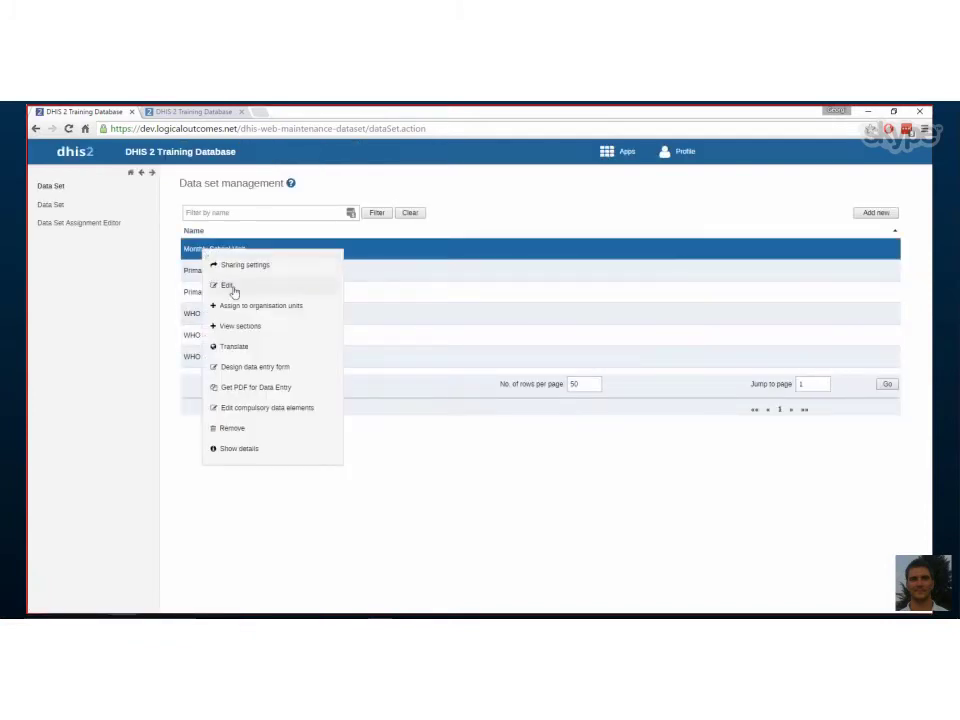
{"action": "left_click", "coordinate": [249, 368]}
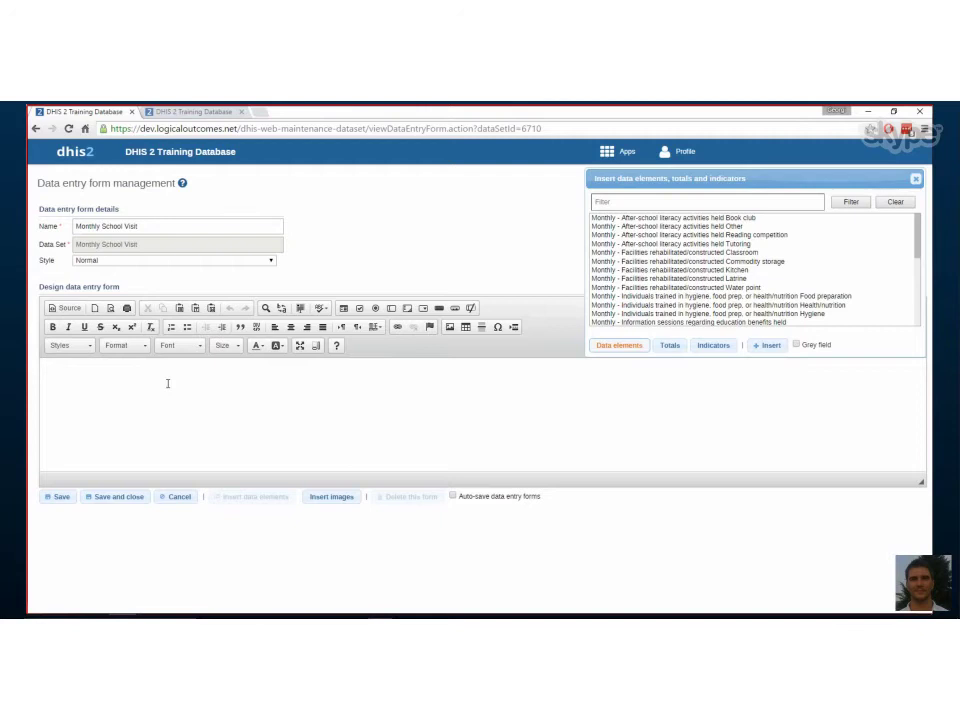
Step: Insert a table with 3 rows and 2 columns, 500 wide, into the empty form design
{"action": "left_click", "coordinate": [168, 383]}
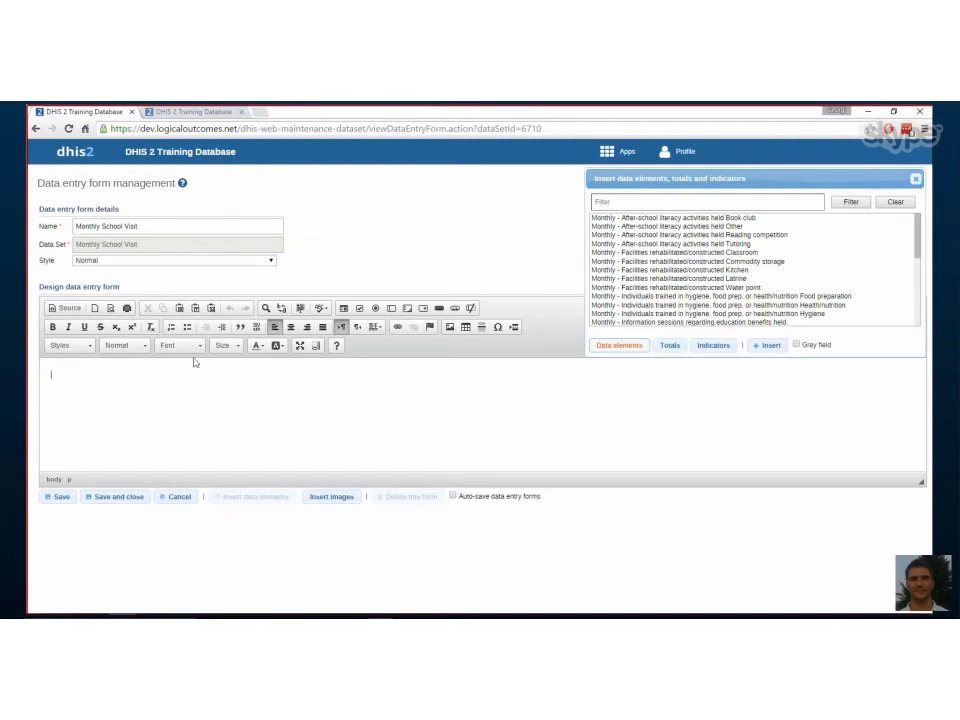
{"action": "left_click", "coordinate": [465, 329]}
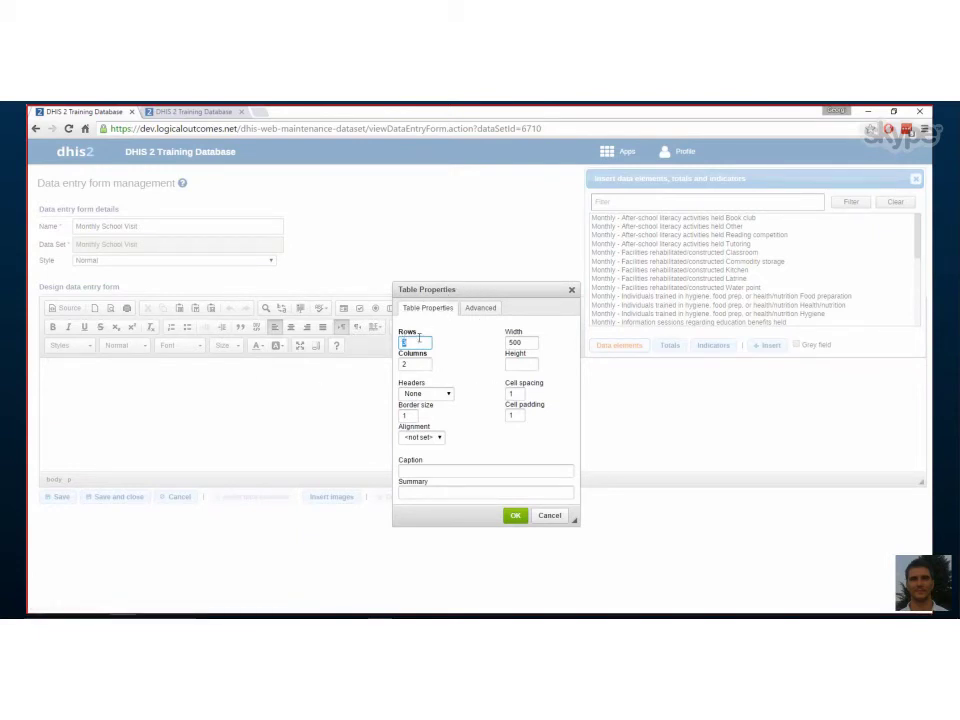
{"action": "left_click", "coordinate": [514, 517]}
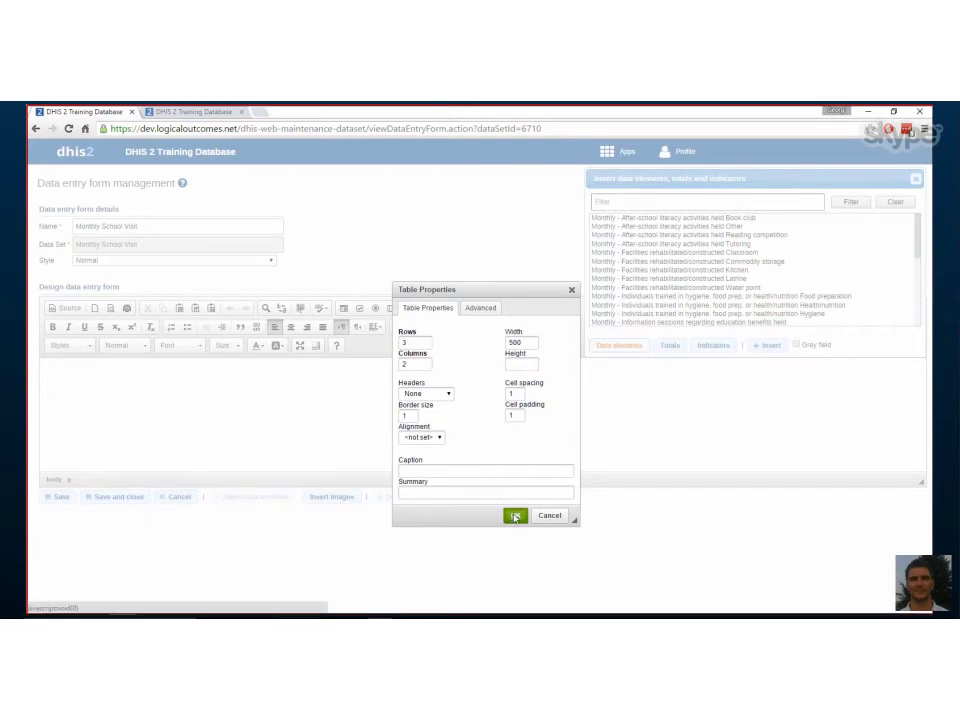
Step: Enter the label "Student meals" in the table's first column and move it from the first row to the second
{"action": "left_click", "coordinate": [131, 379]}
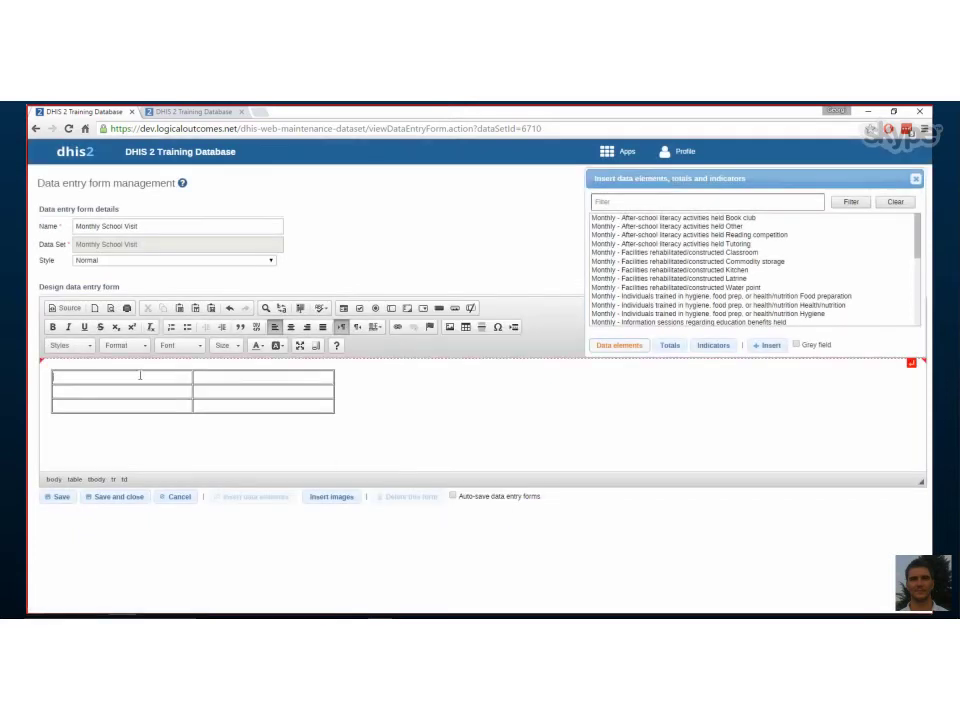
{"action": "type", "text": "S"}
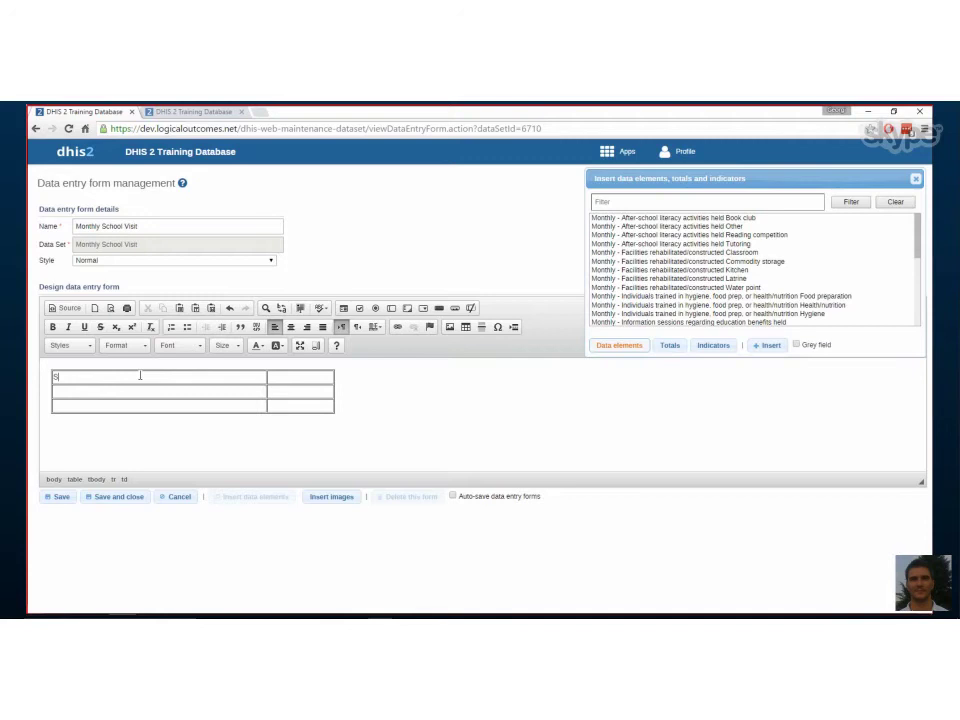
{"action": "type", "text": "tudent meals"}
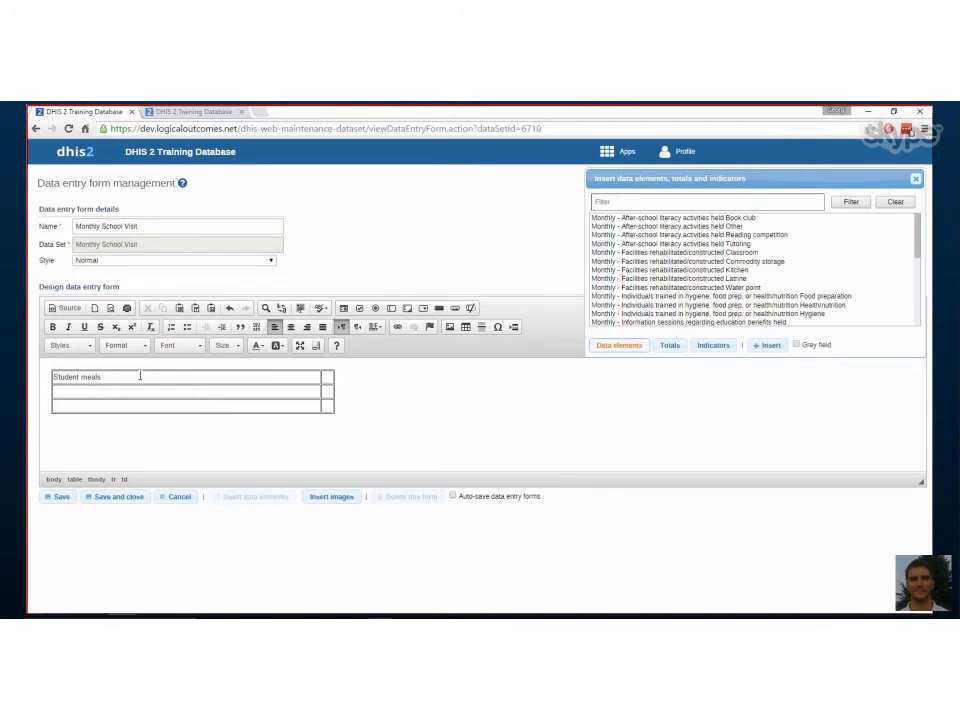
{"action": "left_click", "coordinate": [327, 378]}
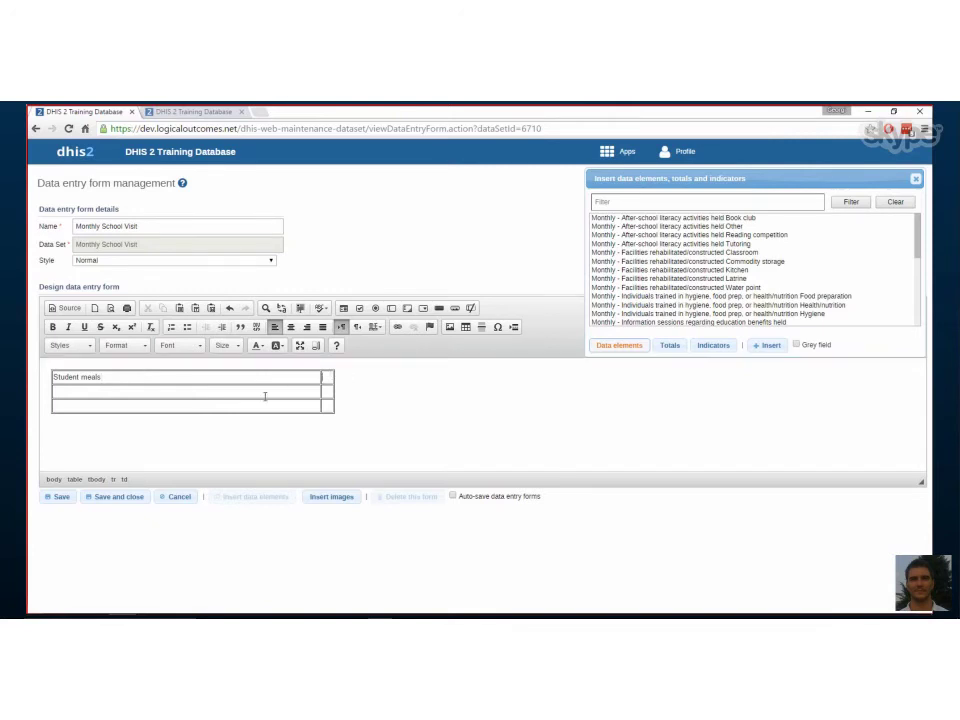
{"action": "left_click_drag", "start_coordinate": [124, 380], "coordinate": [52, 379]}
{"action": "key", "text": "ctrl+c"}
{"action": "key", "text": "BackSpace"}
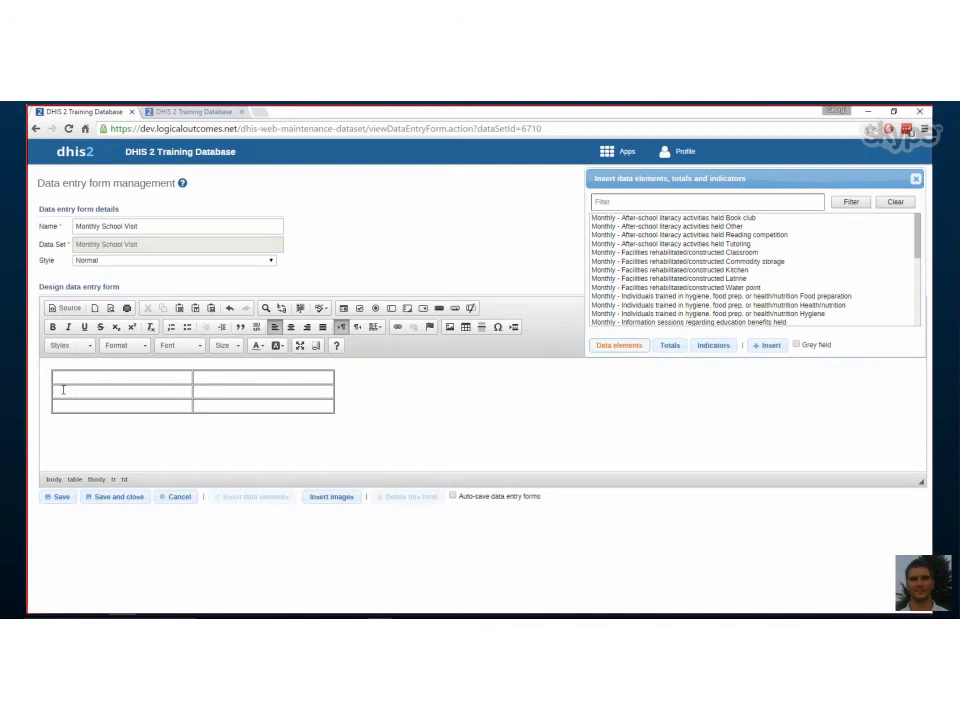
{"action": "left_click", "coordinate": [63, 390]}
{"action": "key", "text": "ctrl+v"}
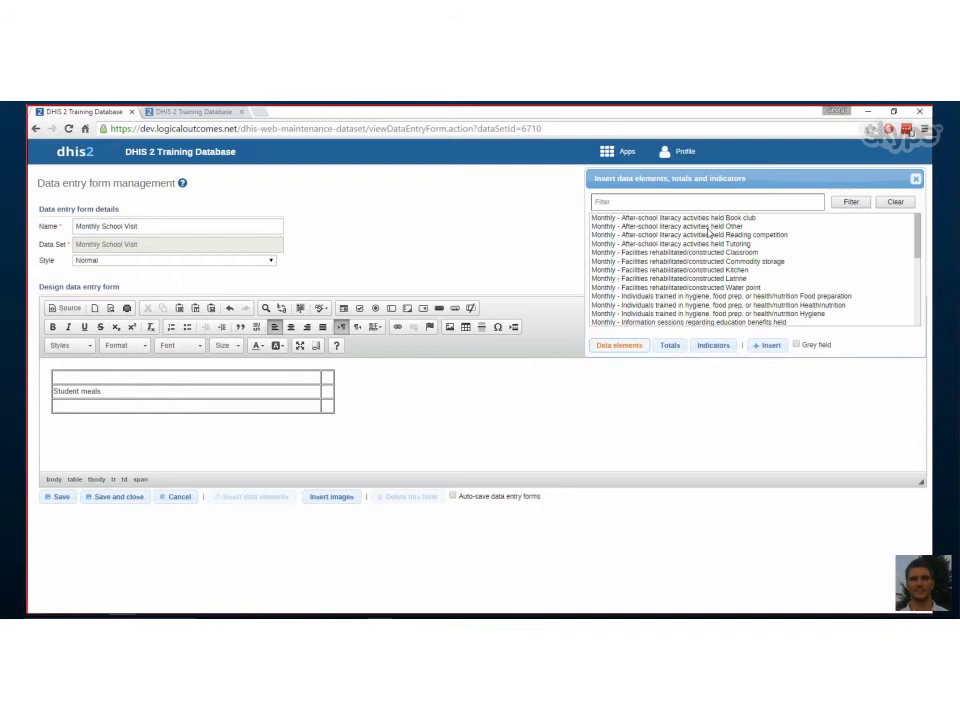
{"action": "left_click", "coordinate": [676, 204]}
{"action": "type", "text": "stude"}
{"action": "triple_click", "coordinate": [108, 391]}
{"action": "left_click", "coordinate": [104, 391]}
{"action": "key", "text": "shift+Left"}
{"action": "key", "text": "shift+Left"}
{"action": "key", "text": "shift+Left"}
{"action": "key", "text": "shift+Left"}
{"action": "key", "text": "shift+Left"}
{"action": "key", "text": "shift+Left"}
{"action": "key", "text": "shift+Left"}
{"action": "key", "text": "shift+Left"}
{"action": "key", "text": "shift+Left"}
{"action": "key", "text": "shift+Left"}
{"action": "key", "text": "shift+Left"}
{"action": "key", "text": "shift+Left"}
{"action": "key", "text": "shift+Left"}
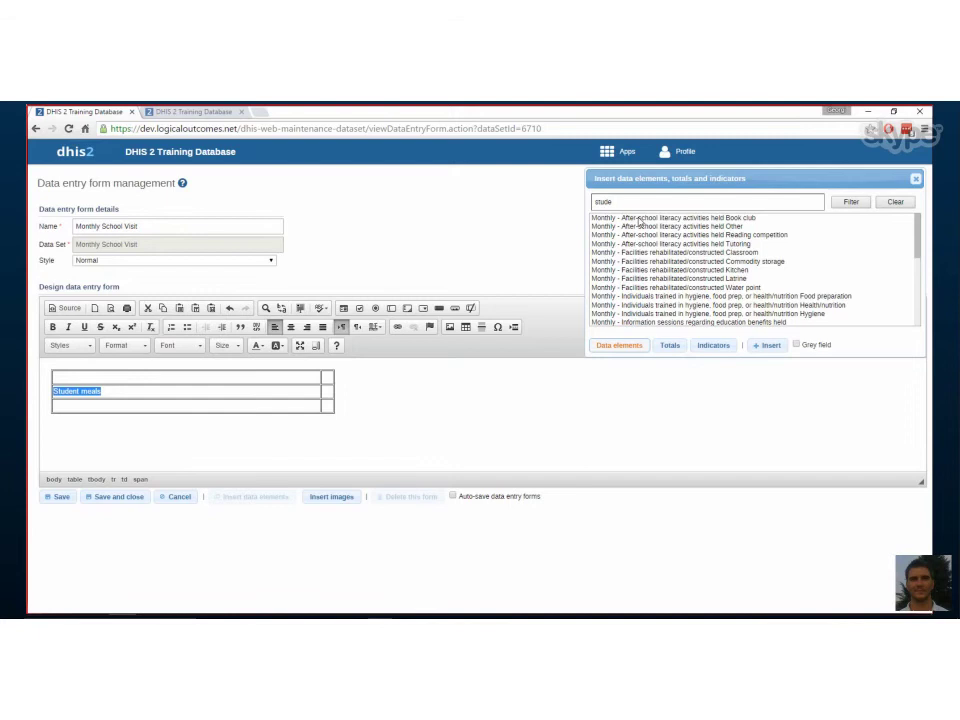
Step: Insert the data element Monthly - Students enrolled in school Female into the cell beside the Student meals label
{"action": "left_click_drag", "start_coordinate": [638, 221], "coordinate": [323, 375]}
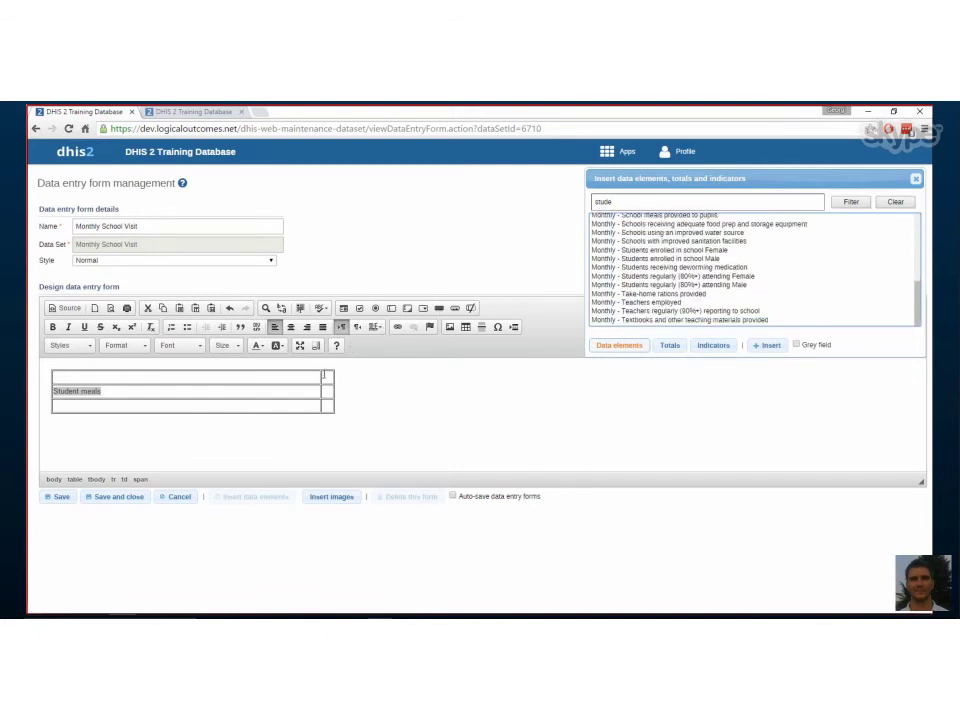
{"action": "left_click", "coordinate": [325, 392]}
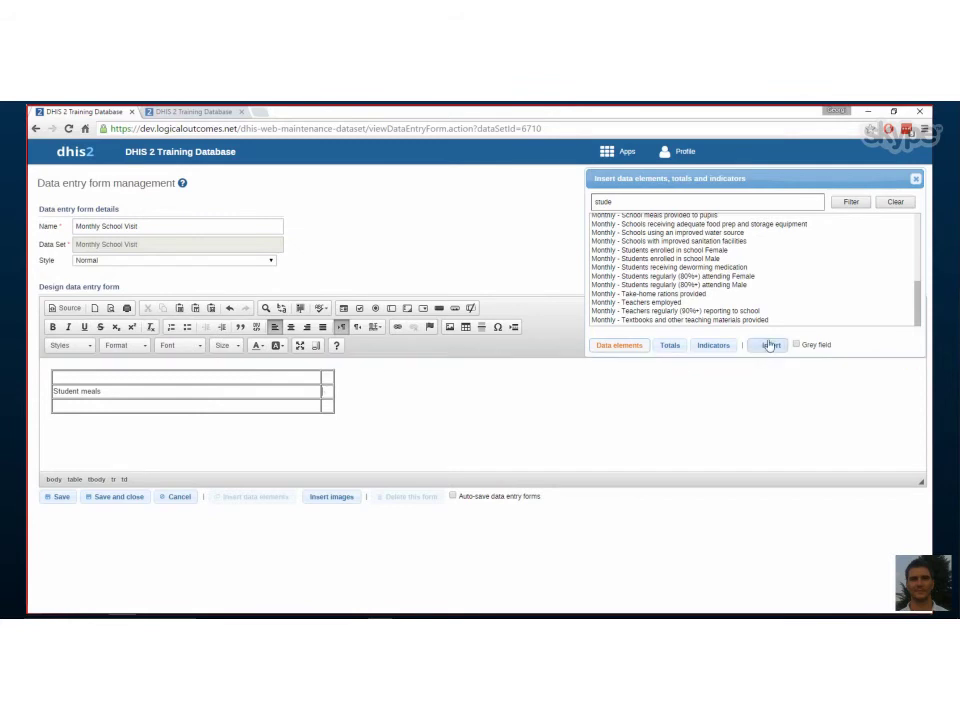
{"action": "left_click", "coordinate": [720, 250]}
{"action": "left_click", "coordinate": [762, 347]}
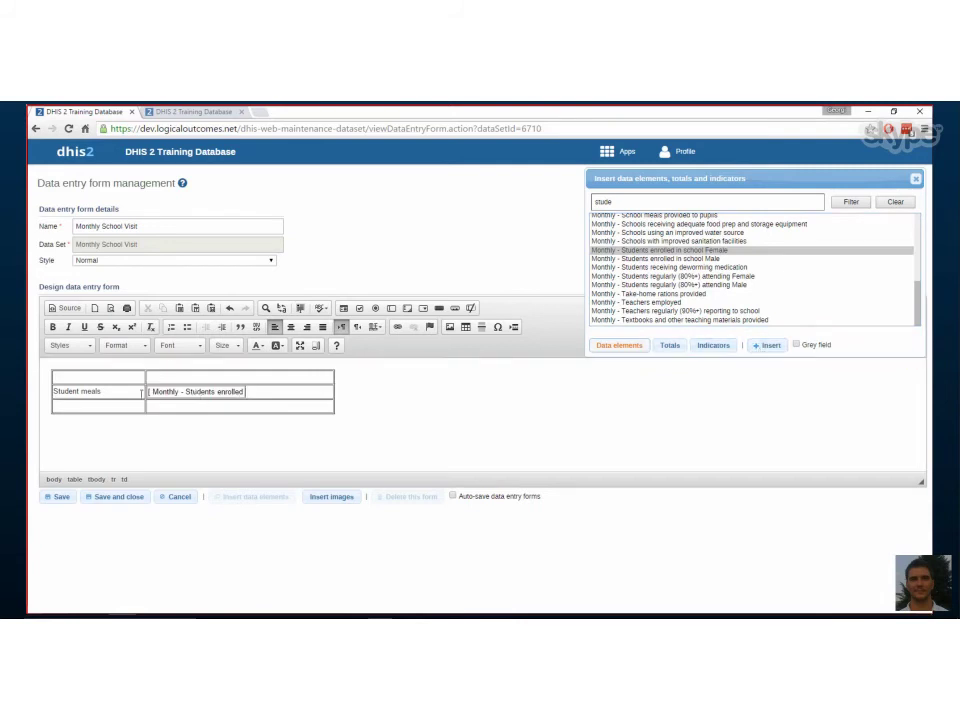
{"action": "left_click_drag", "start_coordinate": [109, 391], "coordinate": [48, 389]}
{"action": "type", "text": "Students"}
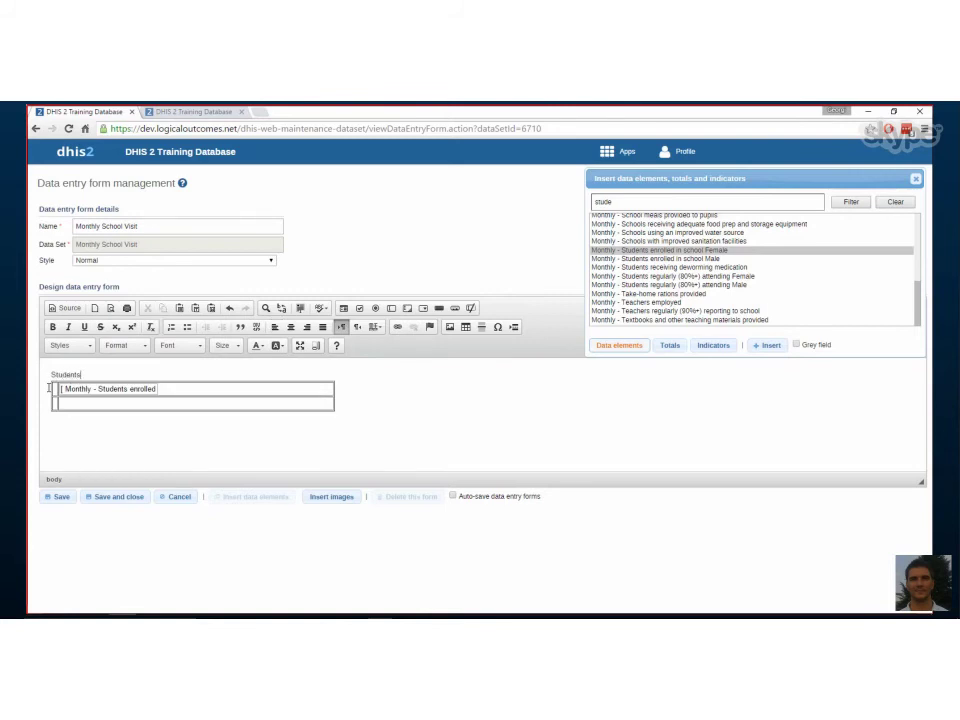
{"action": "key", "text": "ctrl+z"}
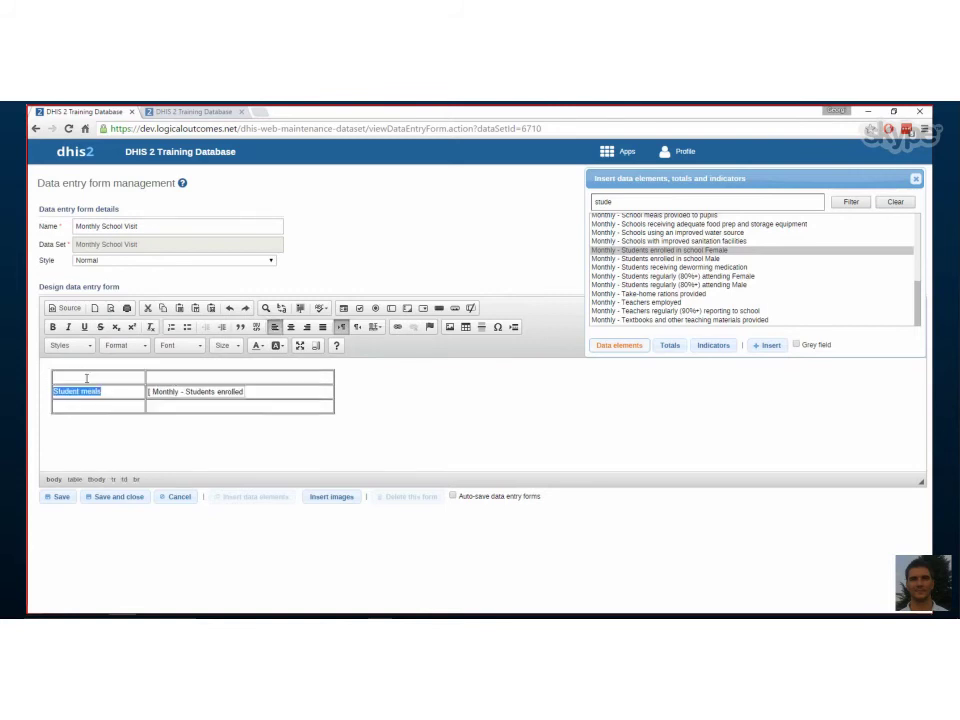
Step: Change the label in the second row's first cell to "Student enrolled"
{"action": "left_click", "coordinate": [108, 391]}
{"action": "key", "text": "BackSpace"}
{"action": "key", "text": "BackSpace"}
{"action": "key", "text": "BackSpace"}
{"action": "key", "text": "BackSpace"}
{"action": "key", "text": "BackSpace"}
{"action": "key", "text": "BackSpace"}
{"action": "type", "text": "enrol"}
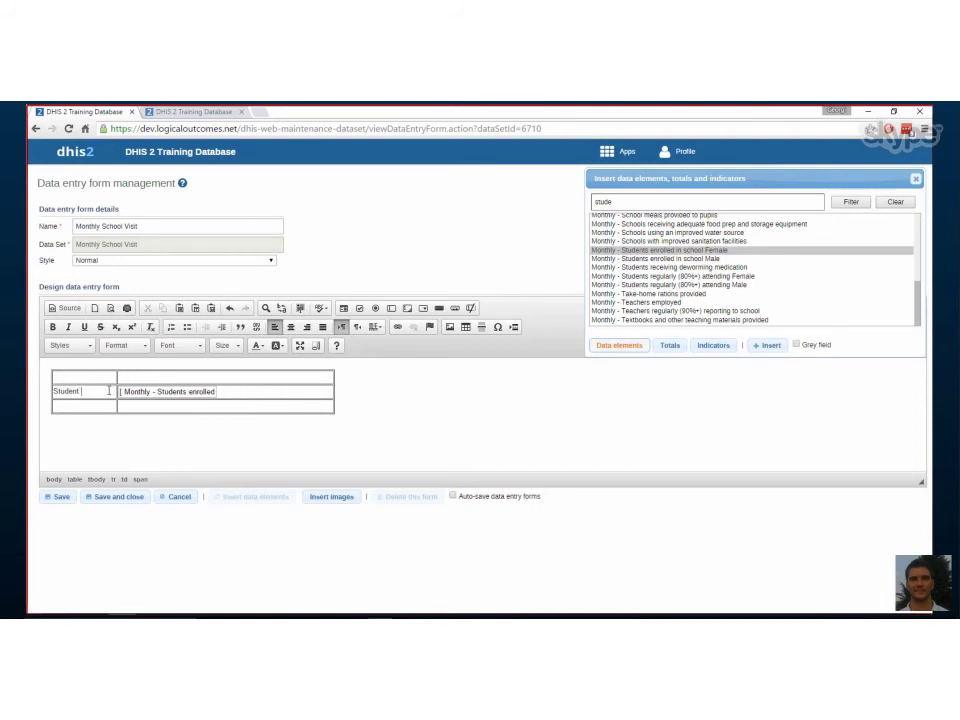
{"action": "type", "text": "led"}
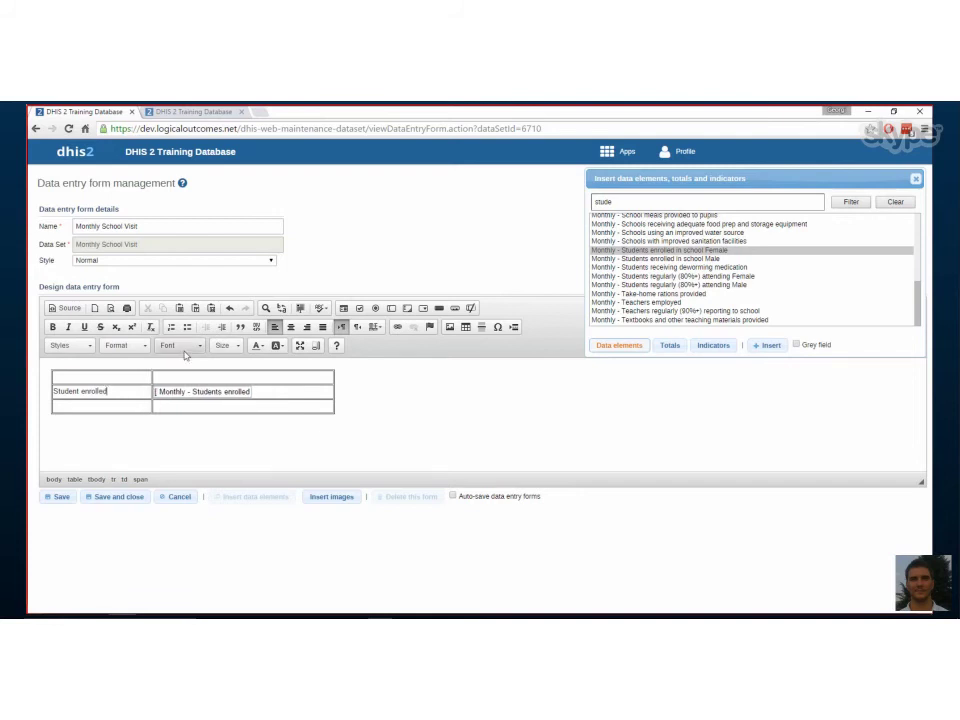
Step: Insert Monthly - Teachers employed in the second column's third row and Monthly - Schools using an improved water source in its first row
{"action": "left_click", "coordinate": [259, 404]}
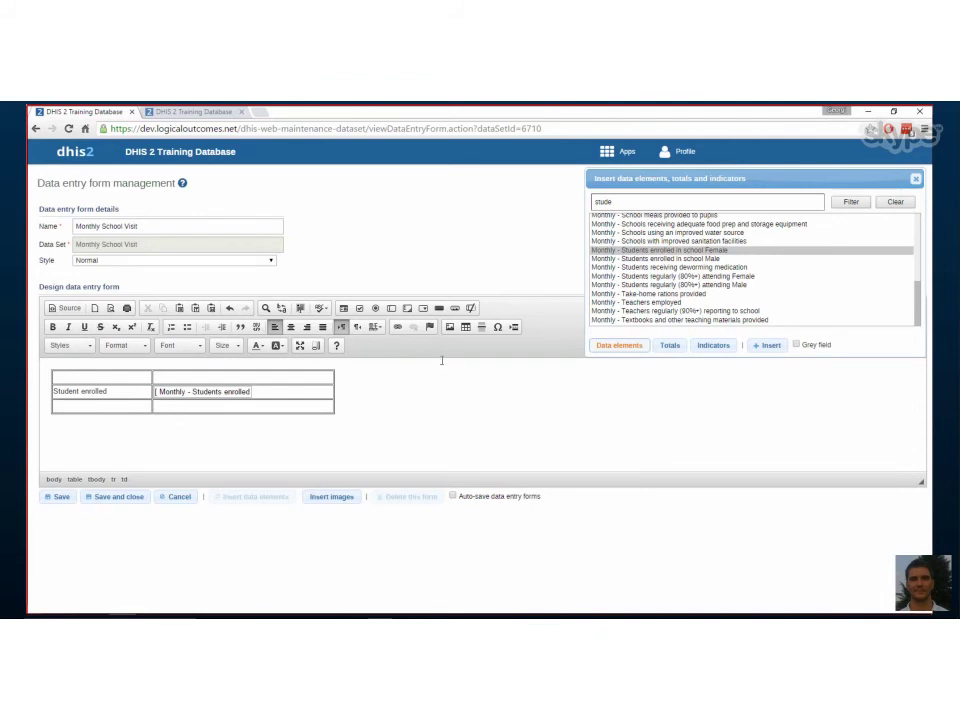
{"action": "left_click", "coordinate": [623, 302]}
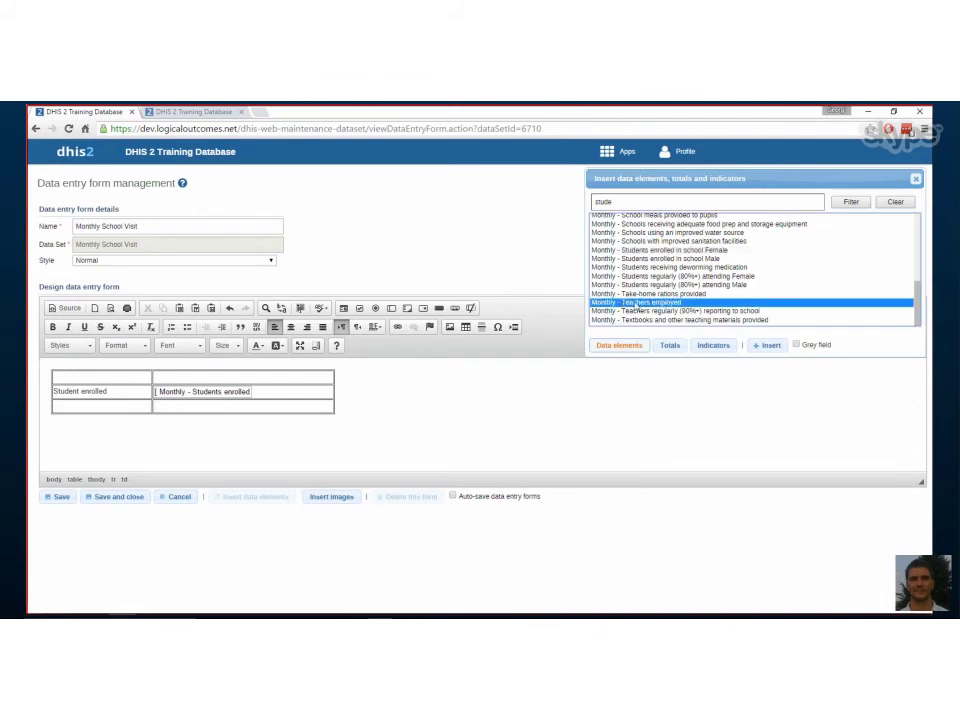
{"action": "left_click", "coordinate": [768, 348]}
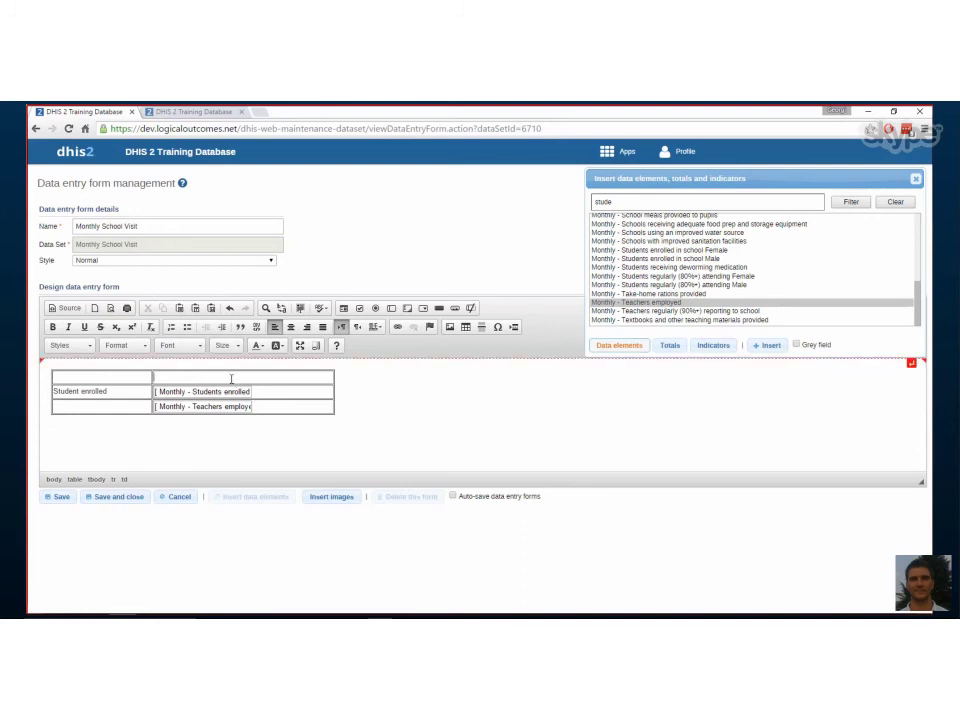
{"action": "left_click", "coordinate": [683, 232]}
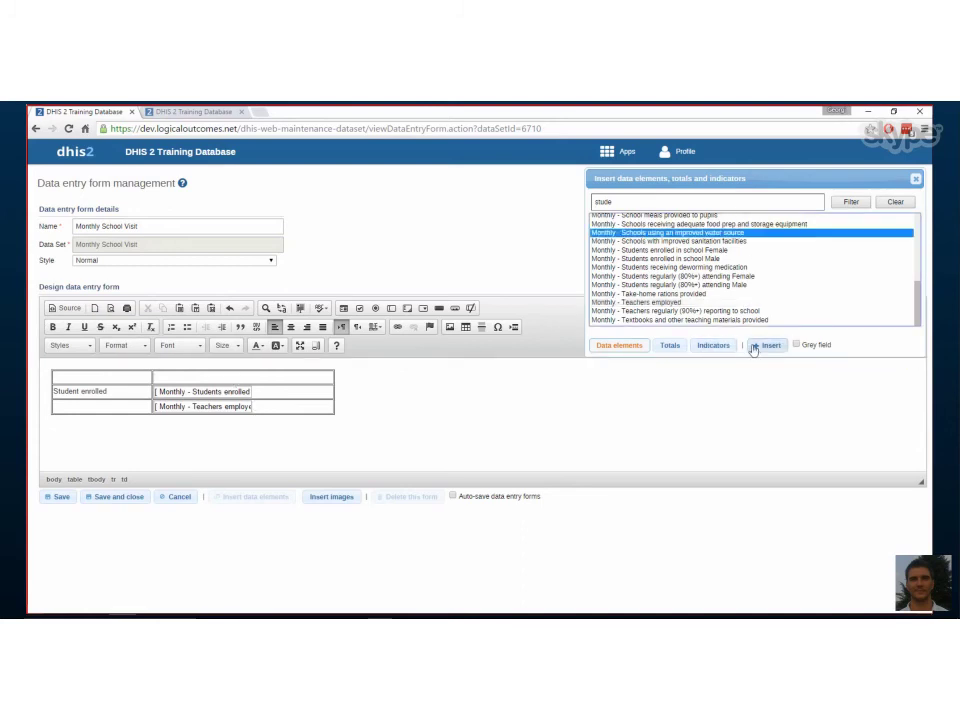
{"action": "left_click", "coordinate": [768, 345]}
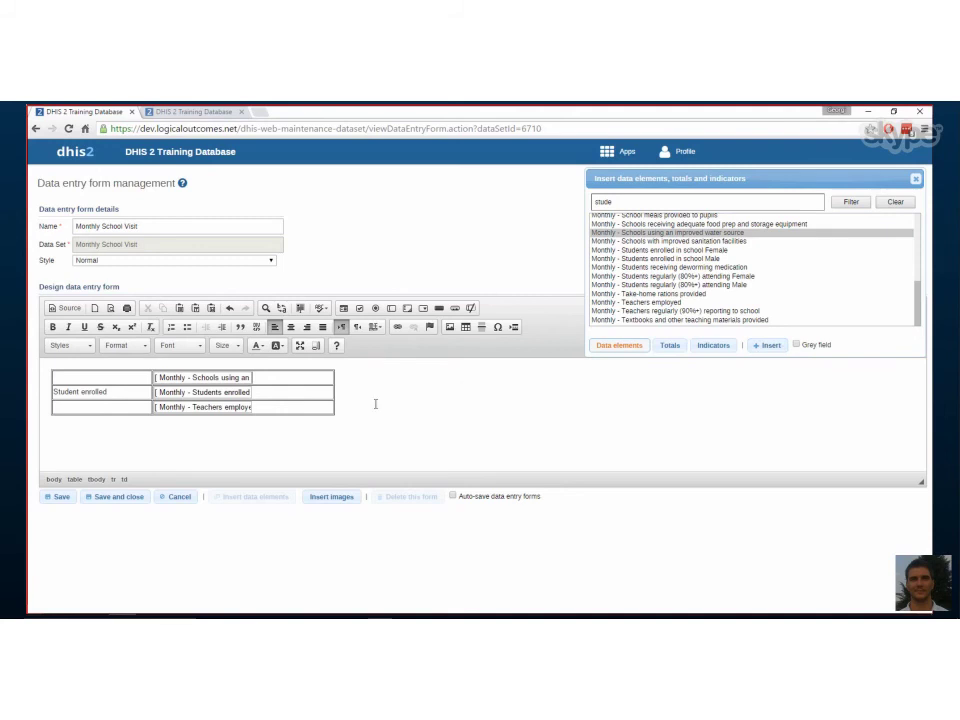